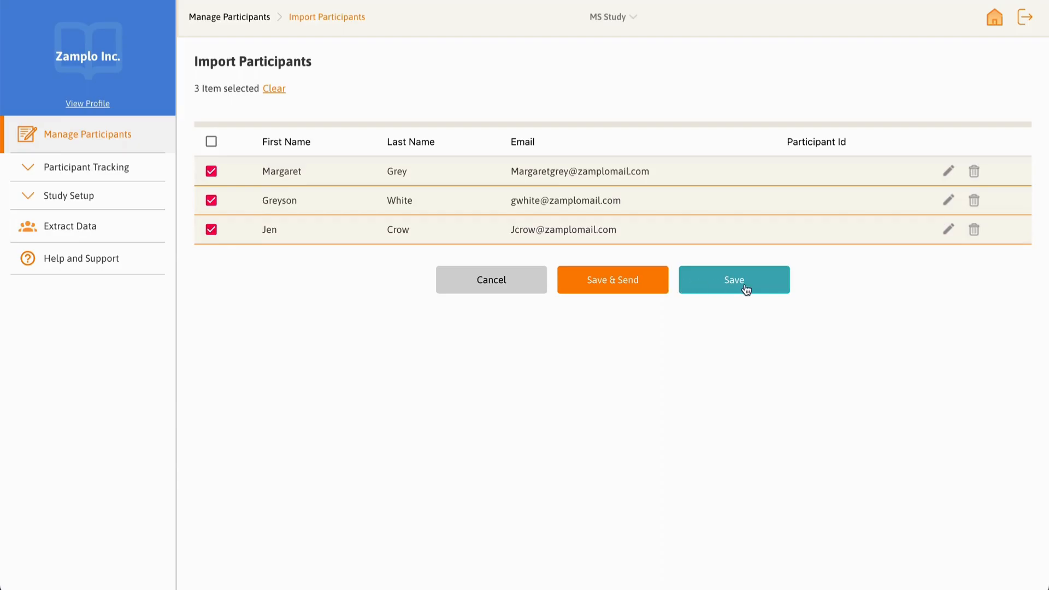
Step: Save the three selected imported participants to the study without sending them invitations
click(758, 289)
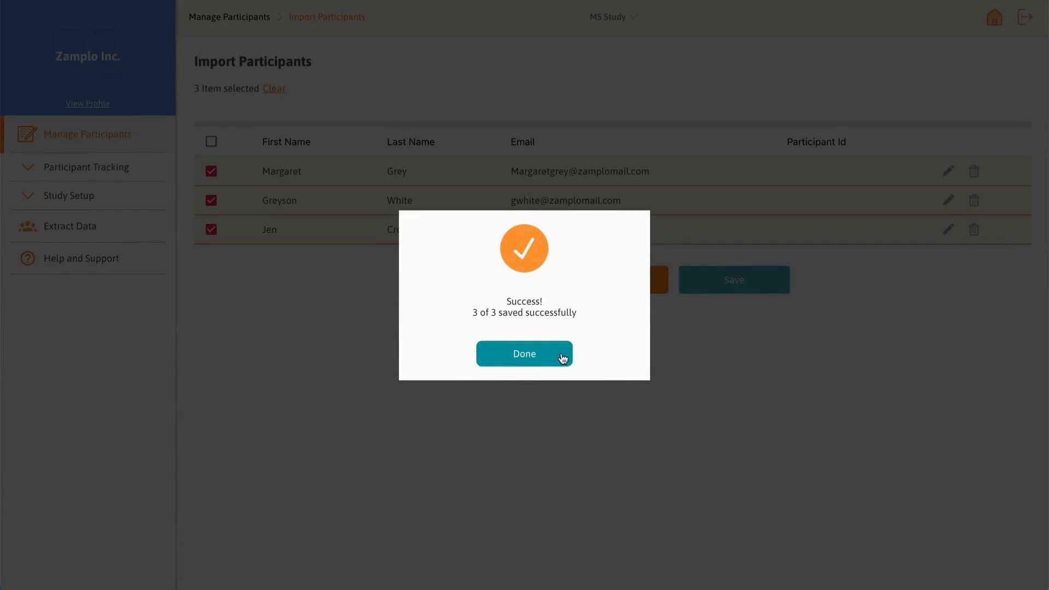
click(563, 359)
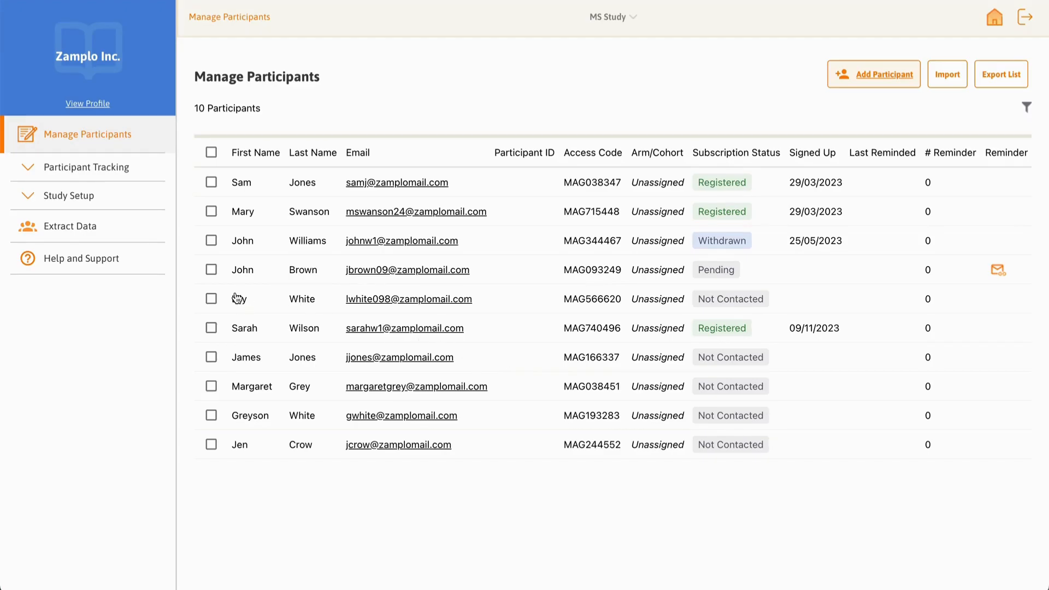
Step: Start a new sign-up QR code in the study setup and name it "Treatment Group"
click(116, 201)
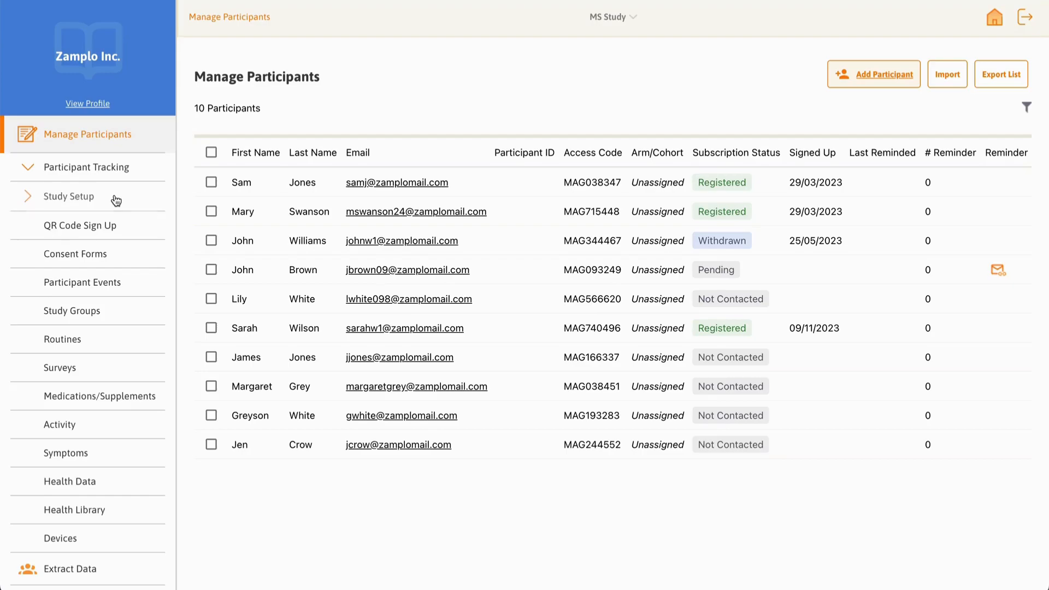
click(131, 232)
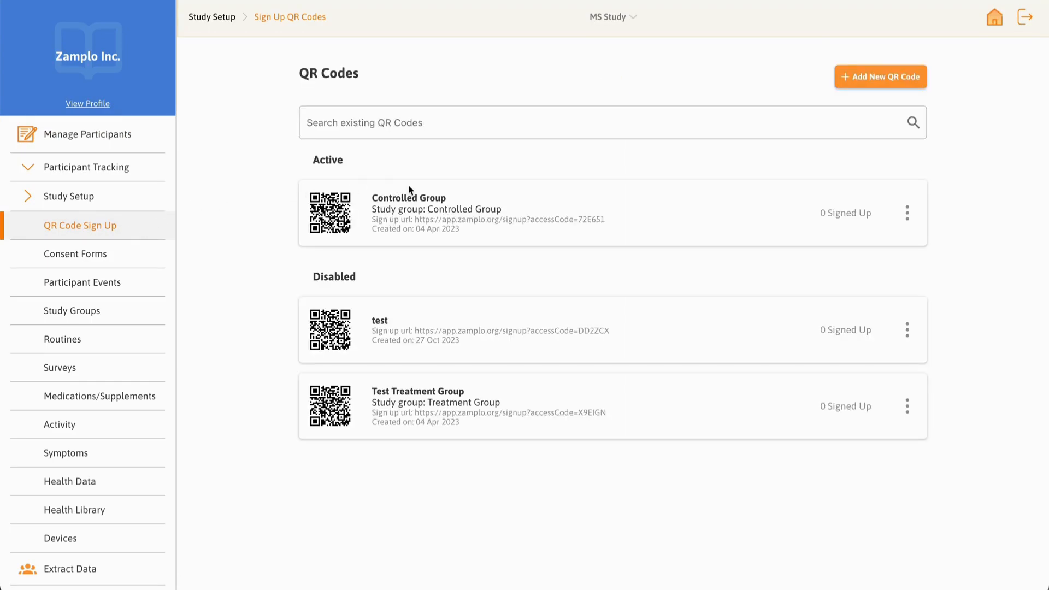
click(886, 84)
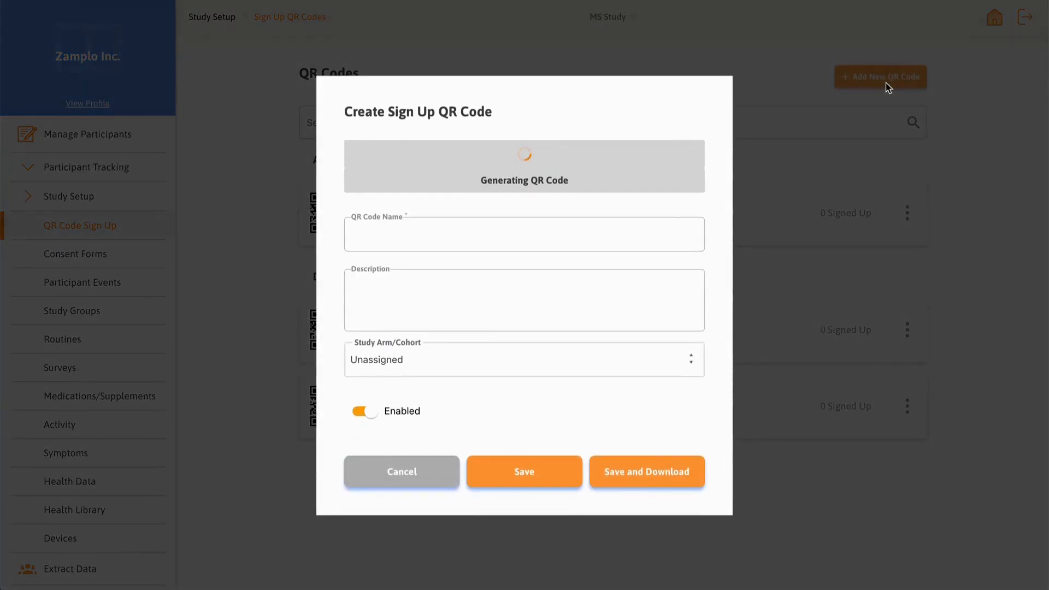
click(671, 256)
text(Treatme)
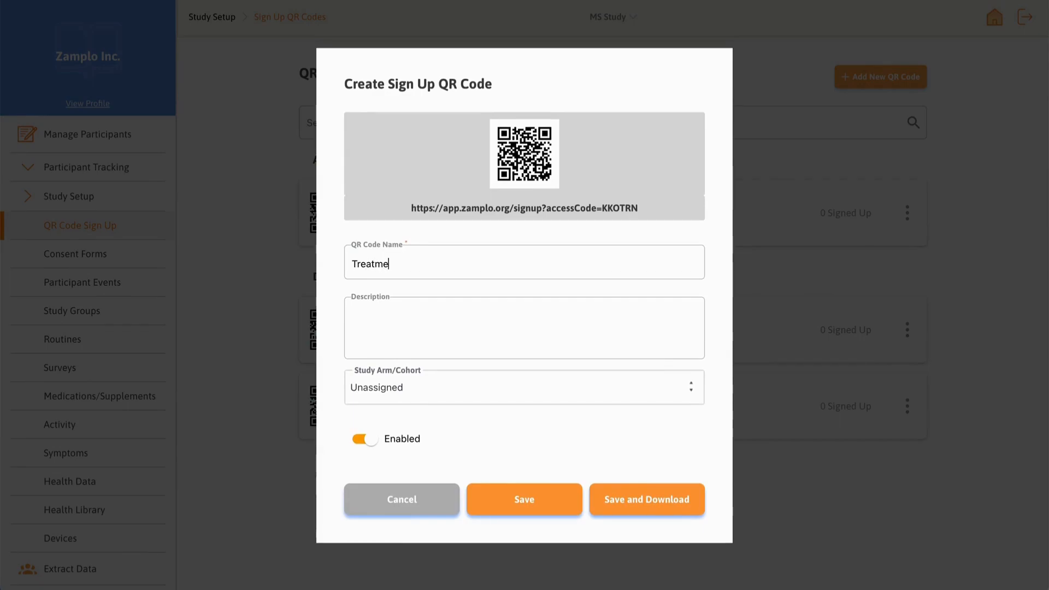
text(nt Group)
Step: Describe the QR code as "This QR code is used to recruit participants into the treatment group"
click(661, 321)
text(This )
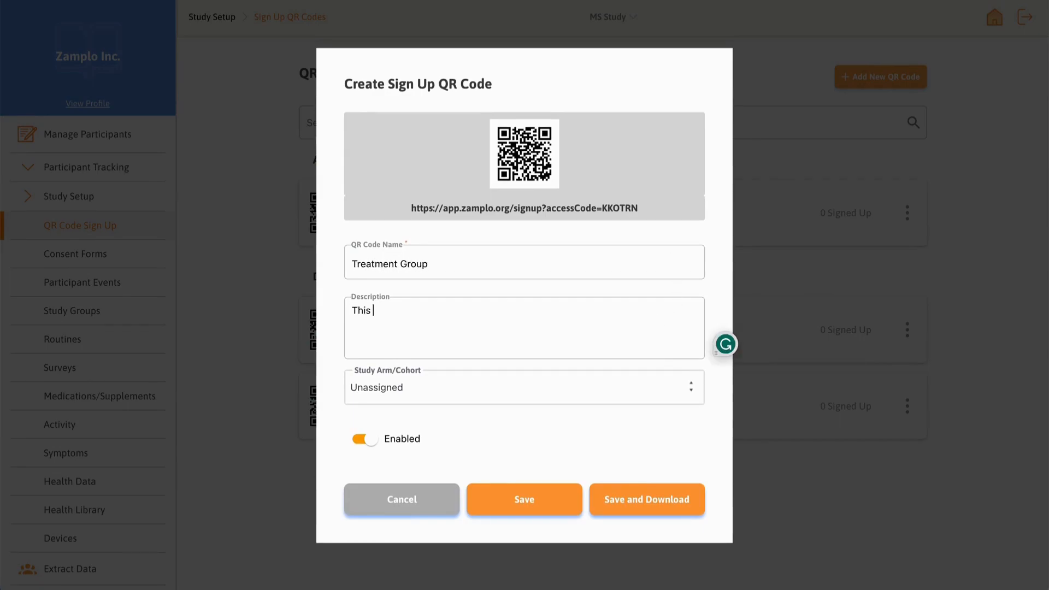
text(QR code is used to recruit participants into the treatment group)
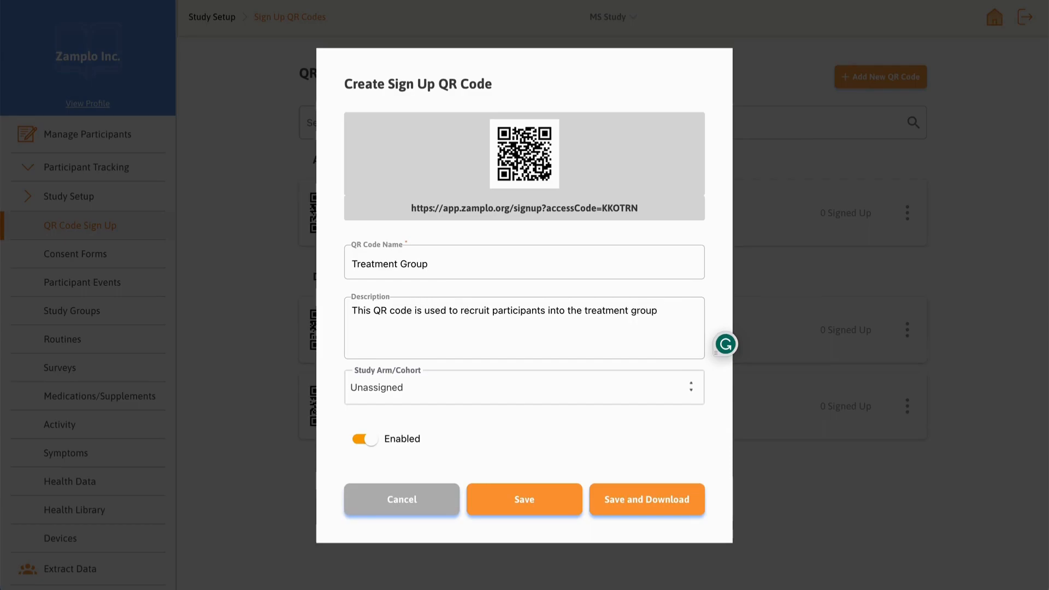
Step: Assign the QR code to the Treatment Group study arm and leave it enabled
click(605, 388)
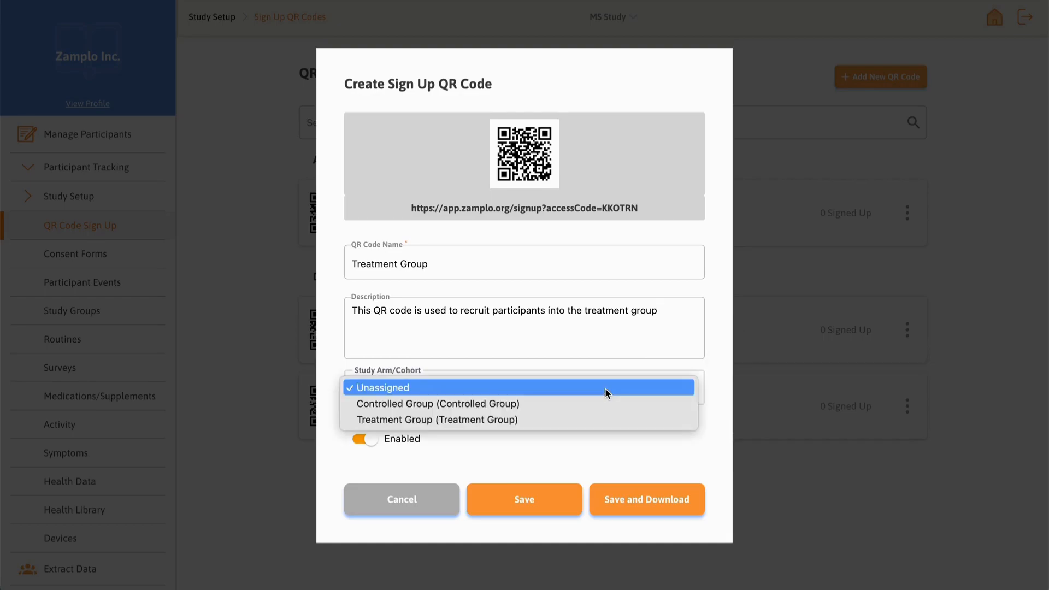
click(599, 419)
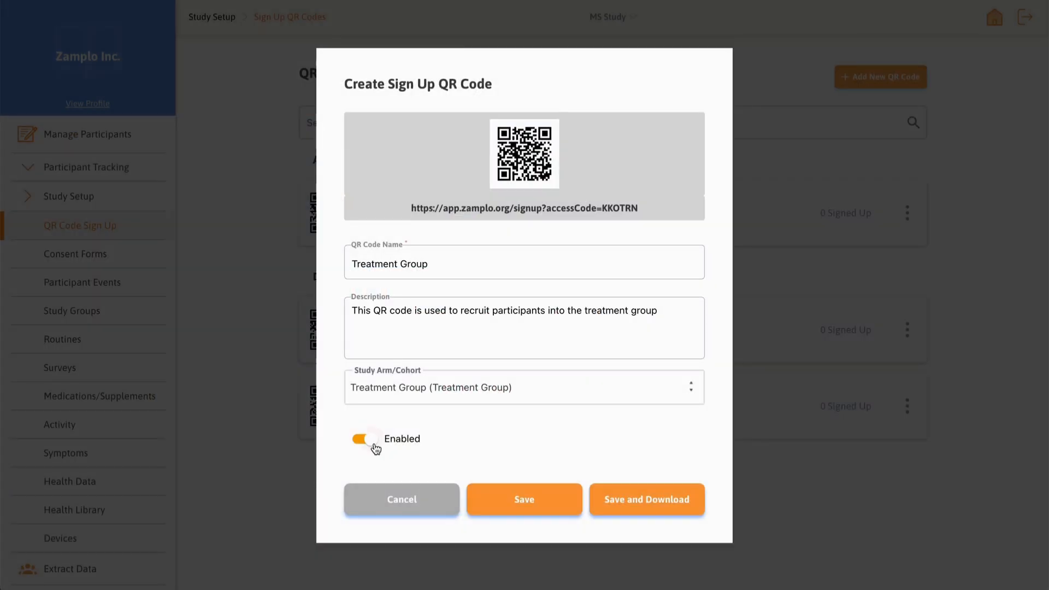
click(376, 446)
click(365, 440)
Step: Save the new QR code and download it to Downloads as "Treatment Group QR Code", closing the image preview
click(663, 502)
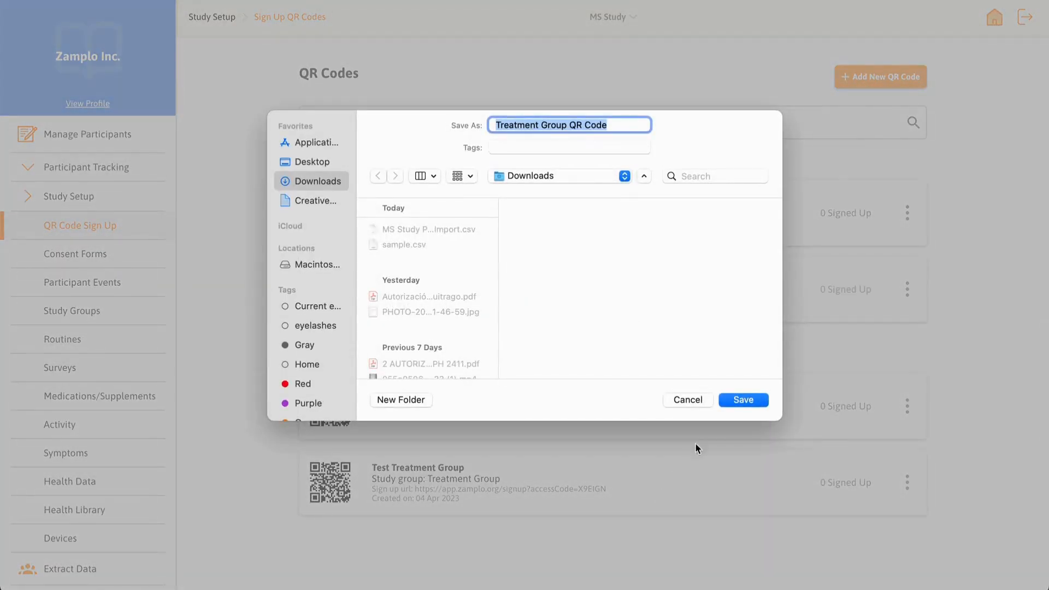
click(743, 400)
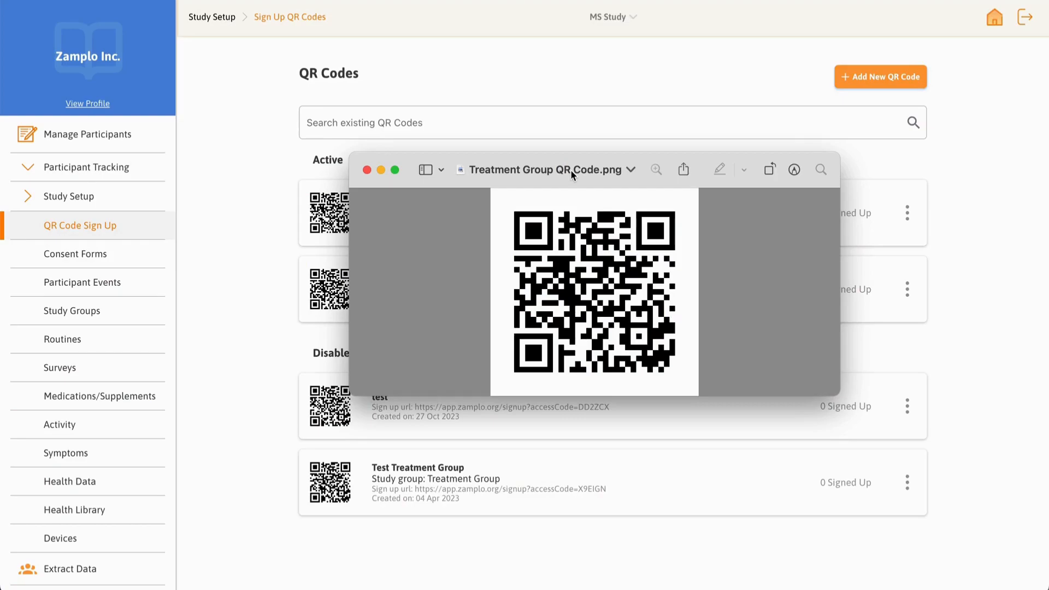
click(366, 169)
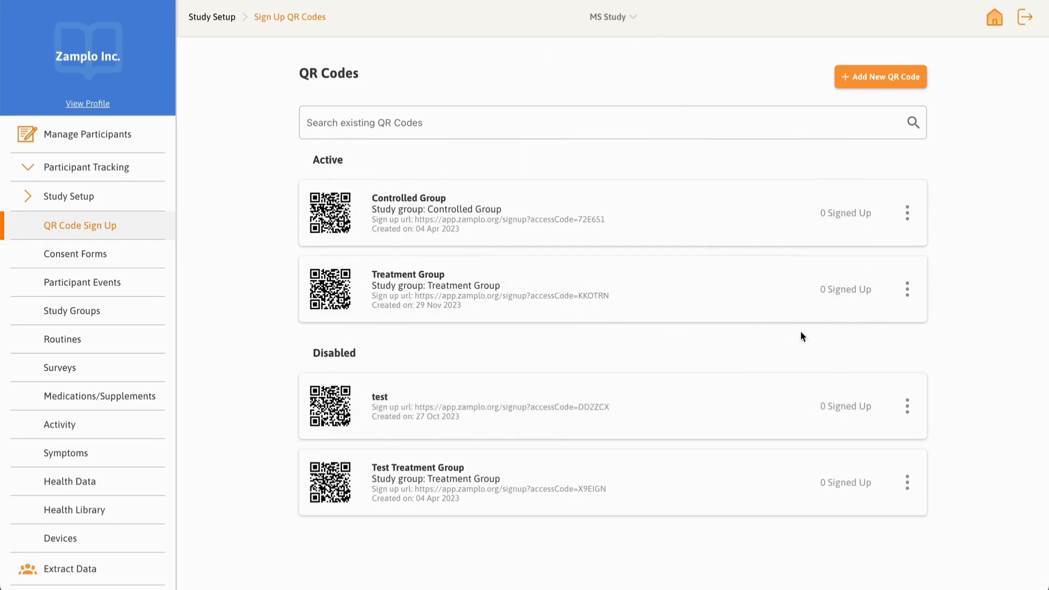
click(908, 293)
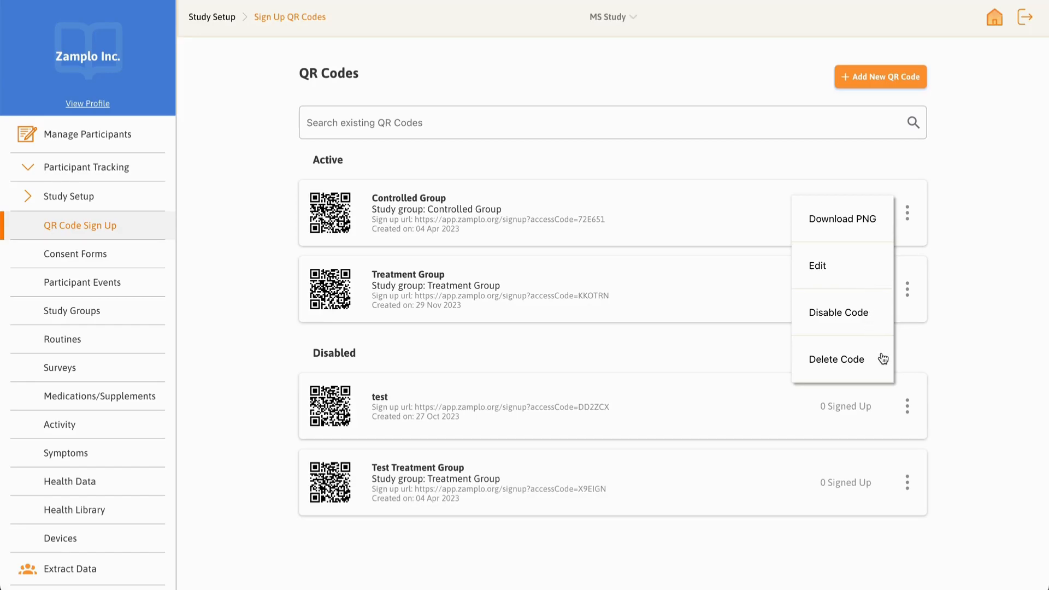
click(909, 407)
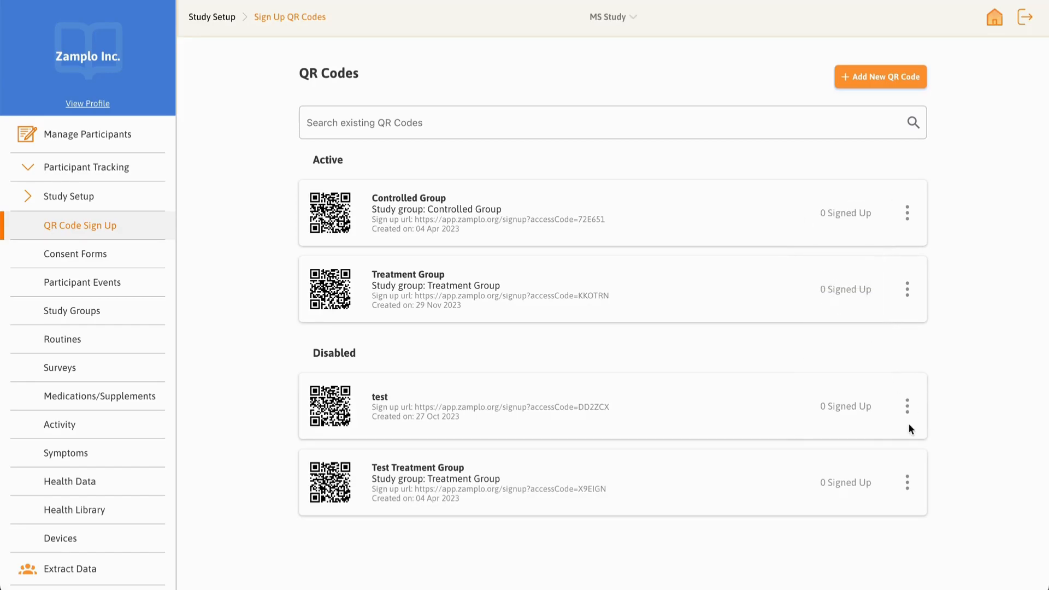
click(908, 483)
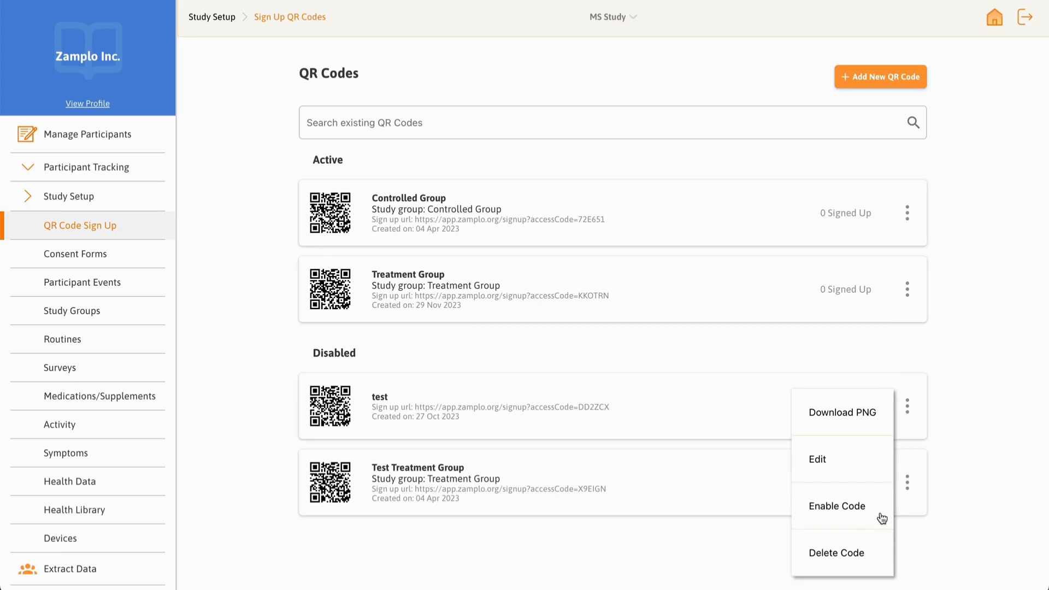
click(960, 448)
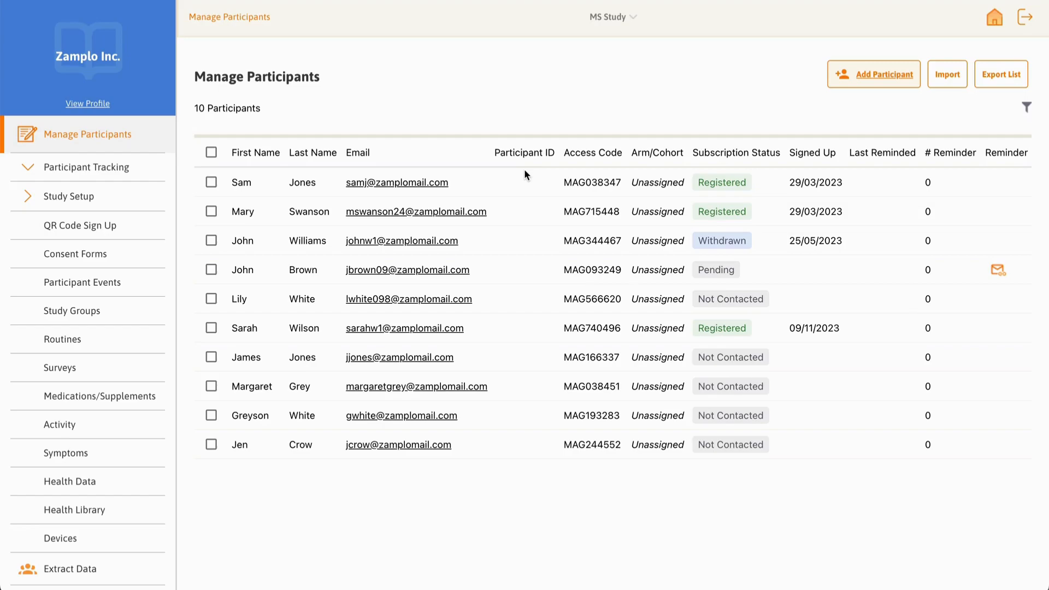
Step: Send a reminder to the participant with Pending subscription status in the Manage Participants list
scroll(526, 174, right, 2)
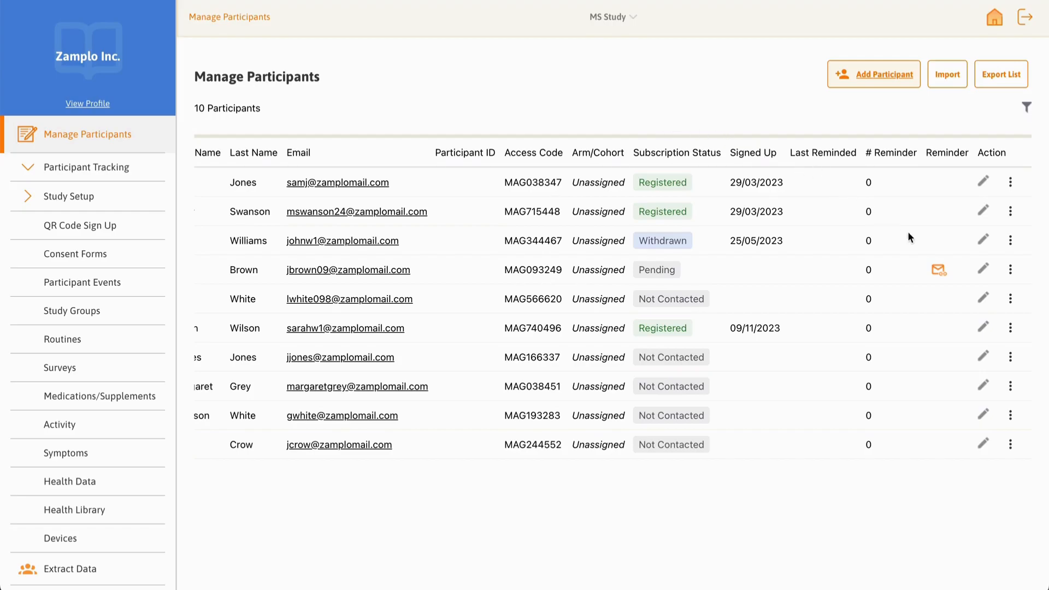
click(938, 271)
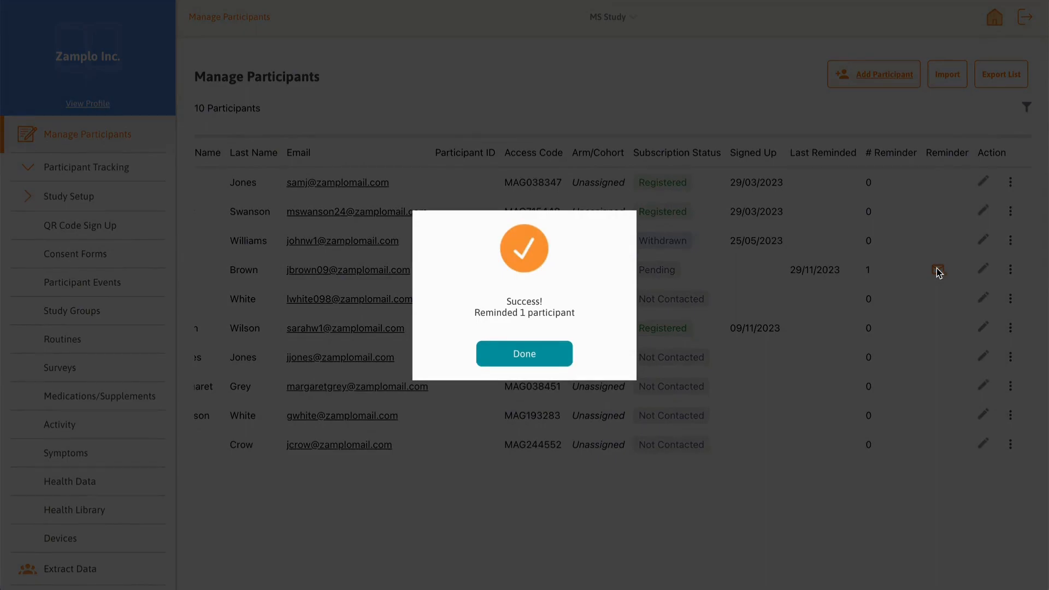
click(564, 363)
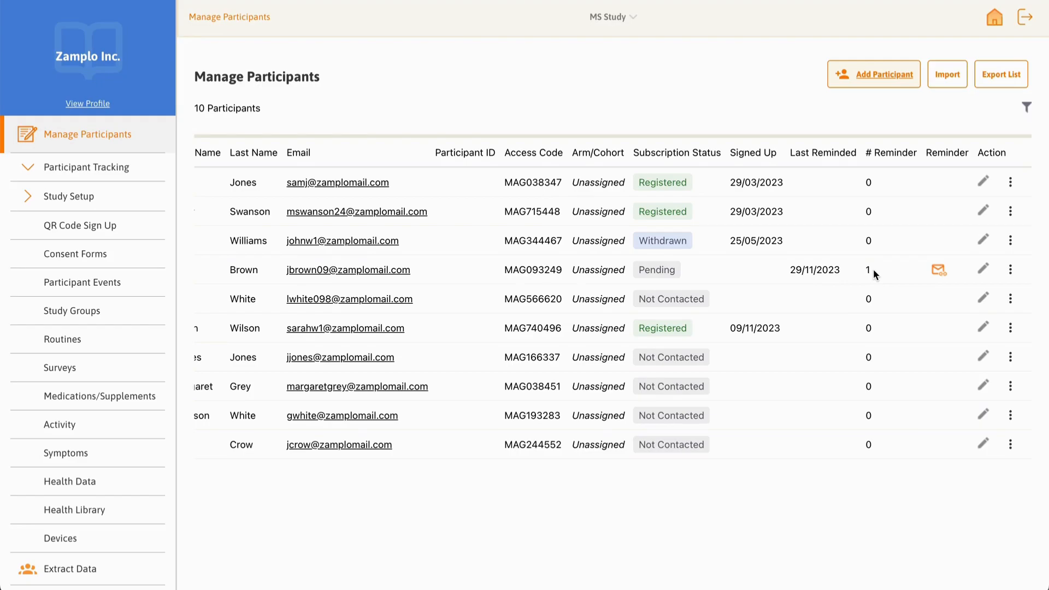
Step: Open the pending participant's details for editing and save them without changes
click(983, 269)
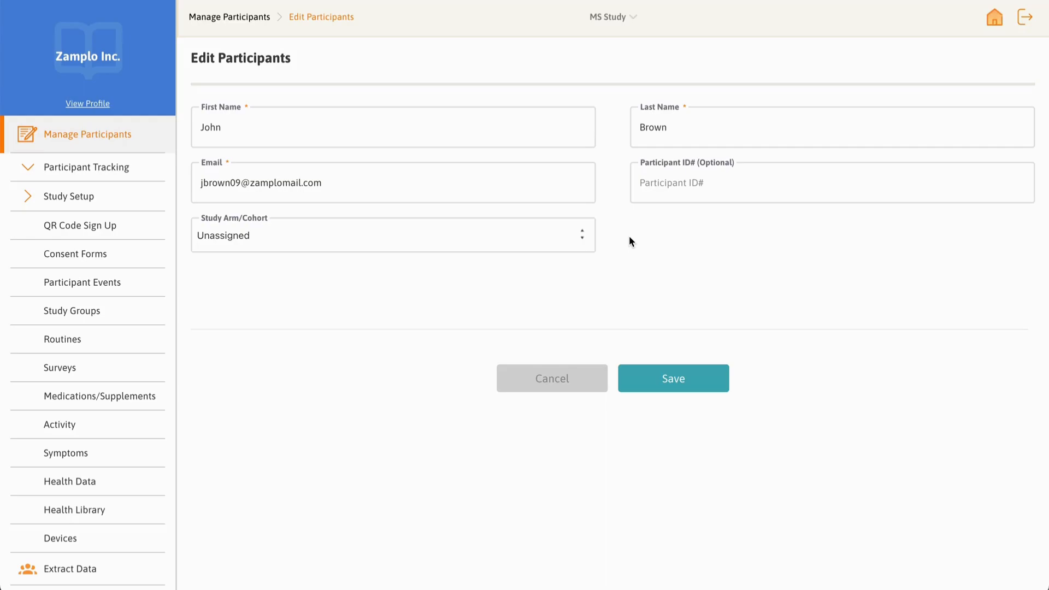
click(686, 374)
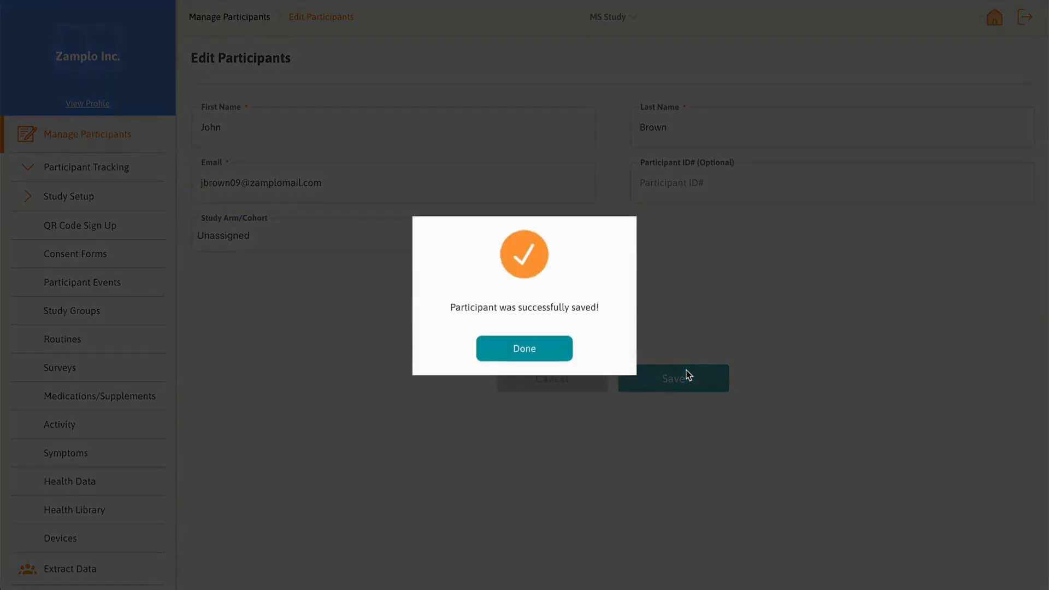
click(563, 355)
Step: Open the participant events and survey schedule of the first participant in the list
scroll(821, 355, right, 2)
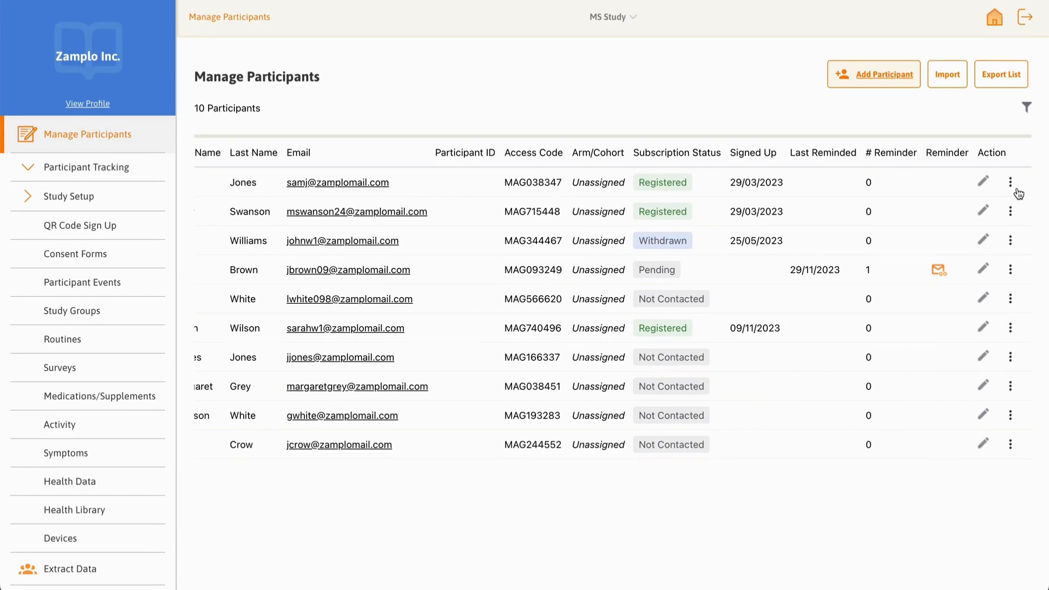
click(1011, 415)
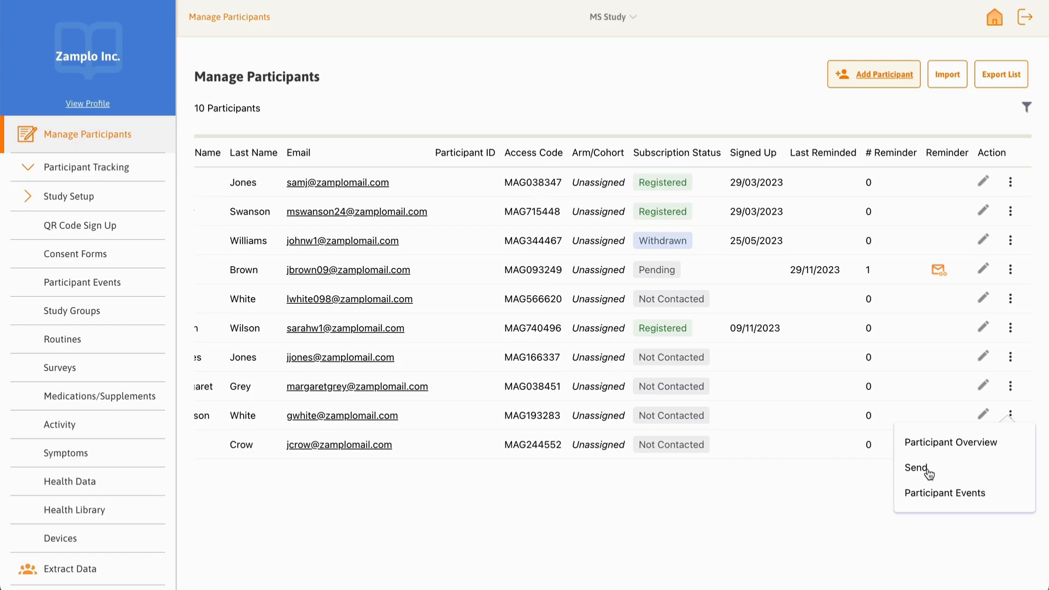
click(1012, 189)
click(1011, 185)
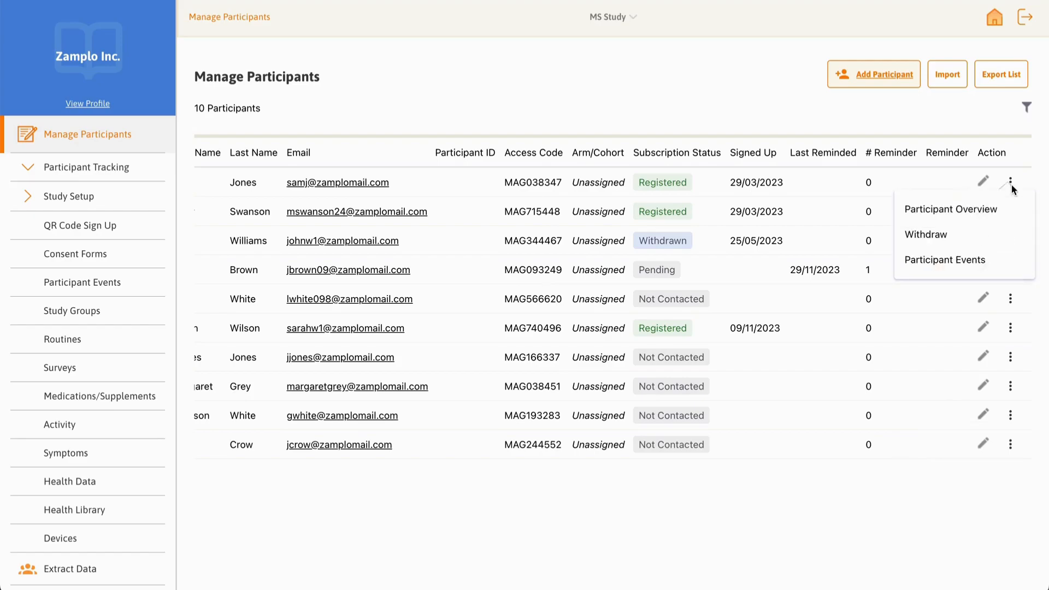
click(990, 267)
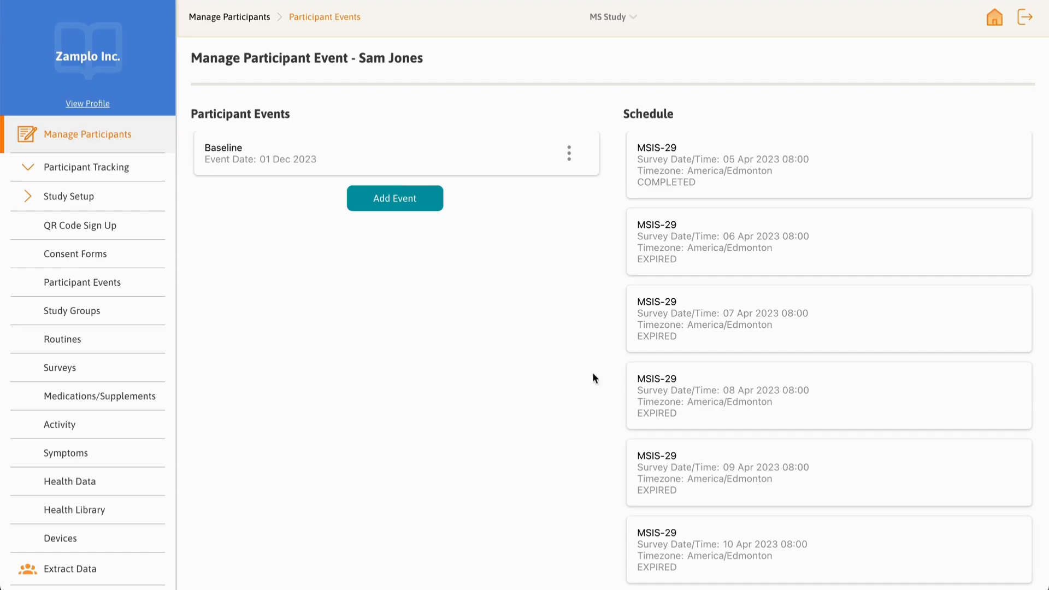
Step: Return to the participant list and open the first participant's overview and survey list
click(261, 18)
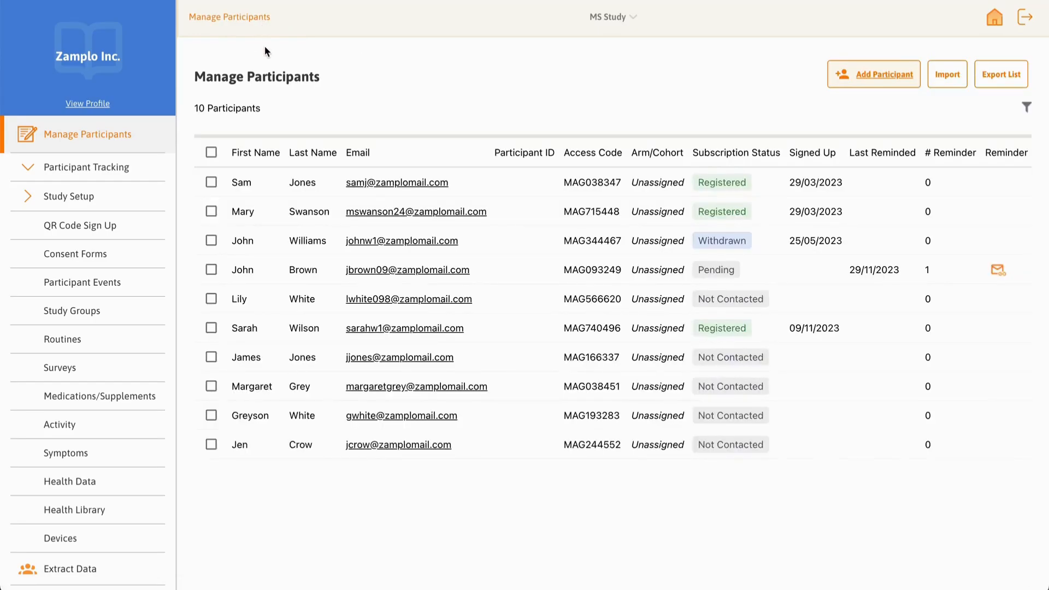
click(257, 185)
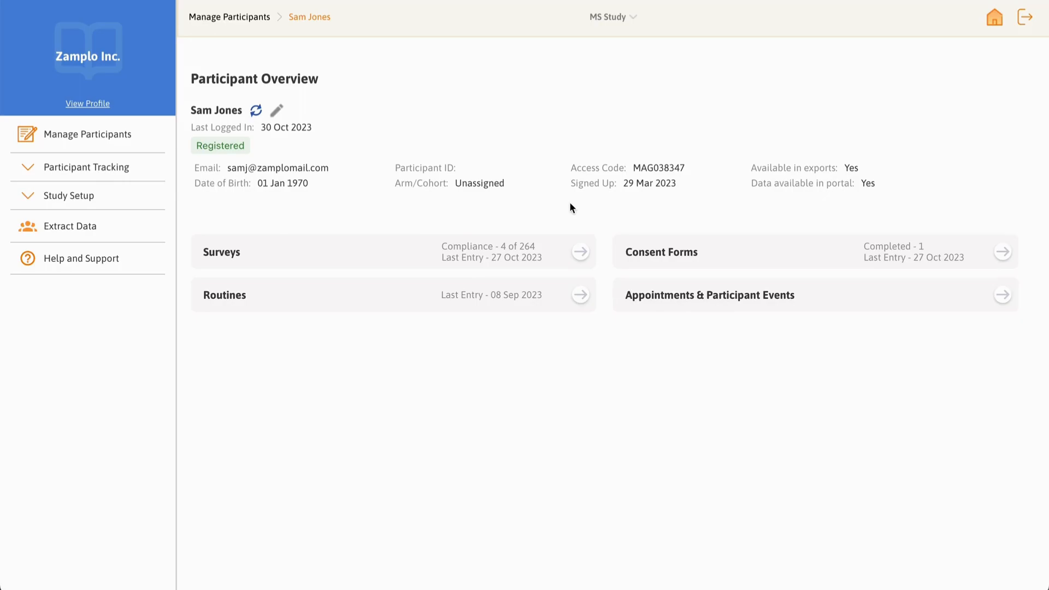
click(580, 256)
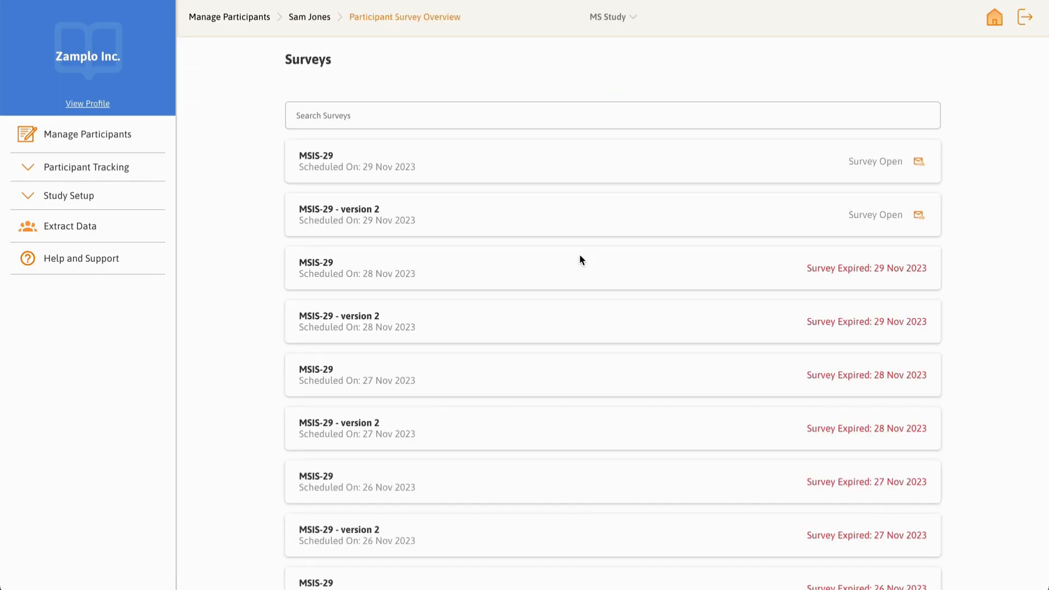
Step: Find the "Copy of MSIS-29" survey completed on 27 Oct 2023 and read through its PDF
scroll(939, 278, down, 20)
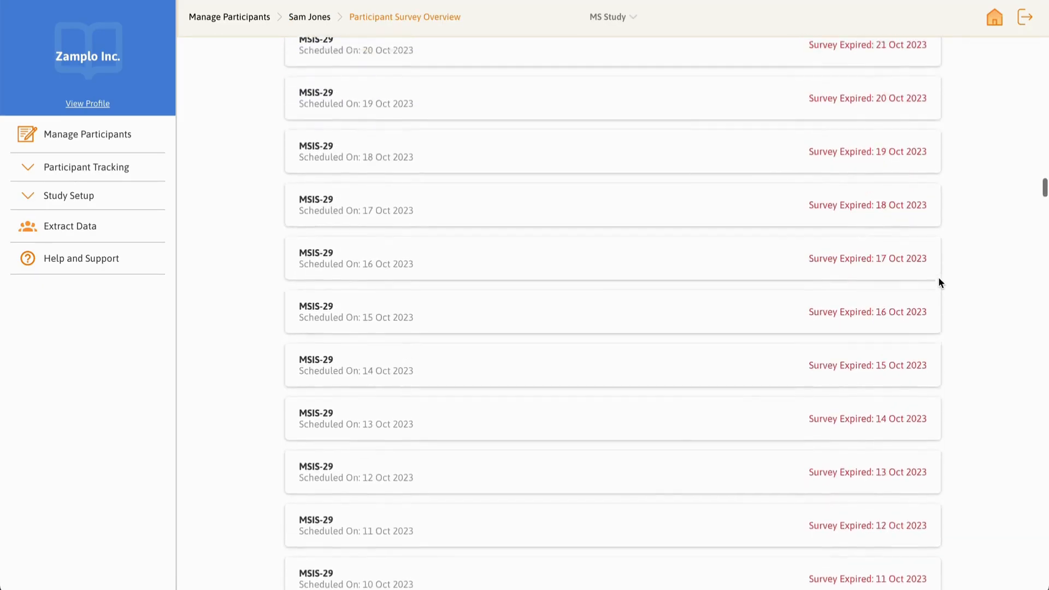
scroll(939, 282, up, 2)
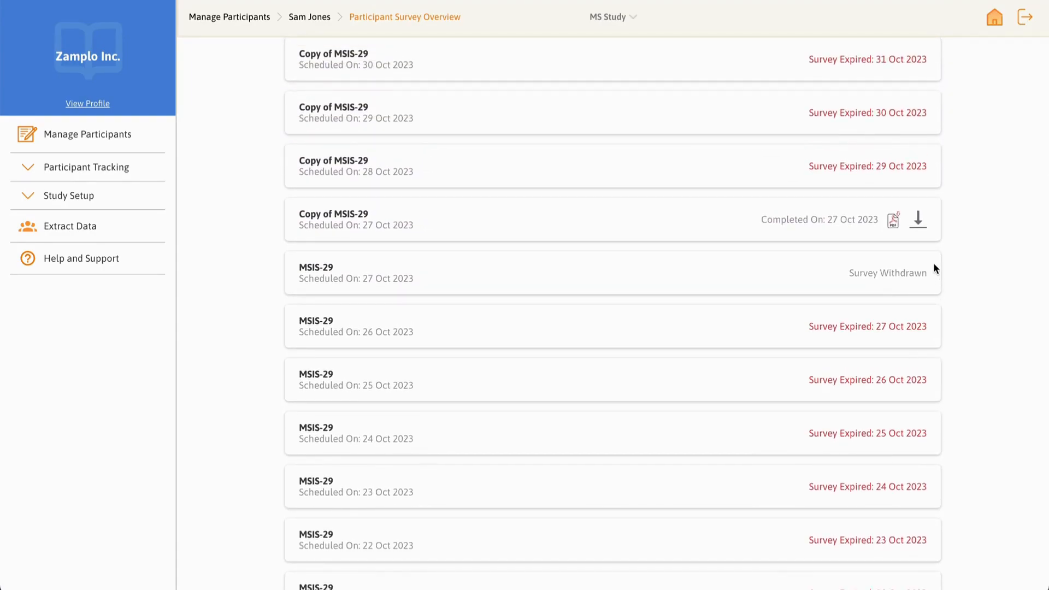
click(894, 228)
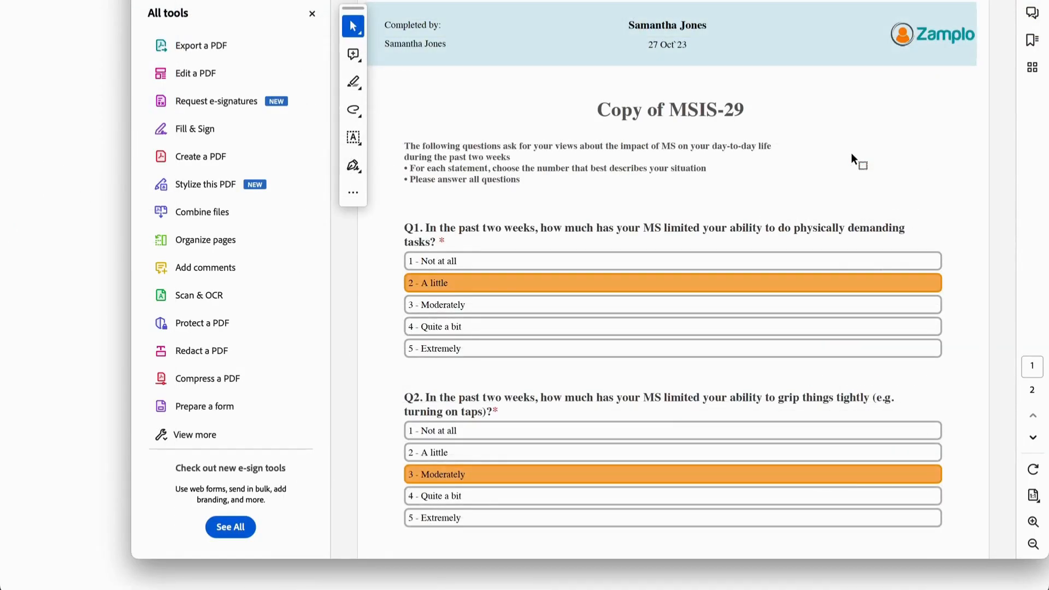
scroll(852, 152, down, 2)
scroll(851, 150, down, 10)
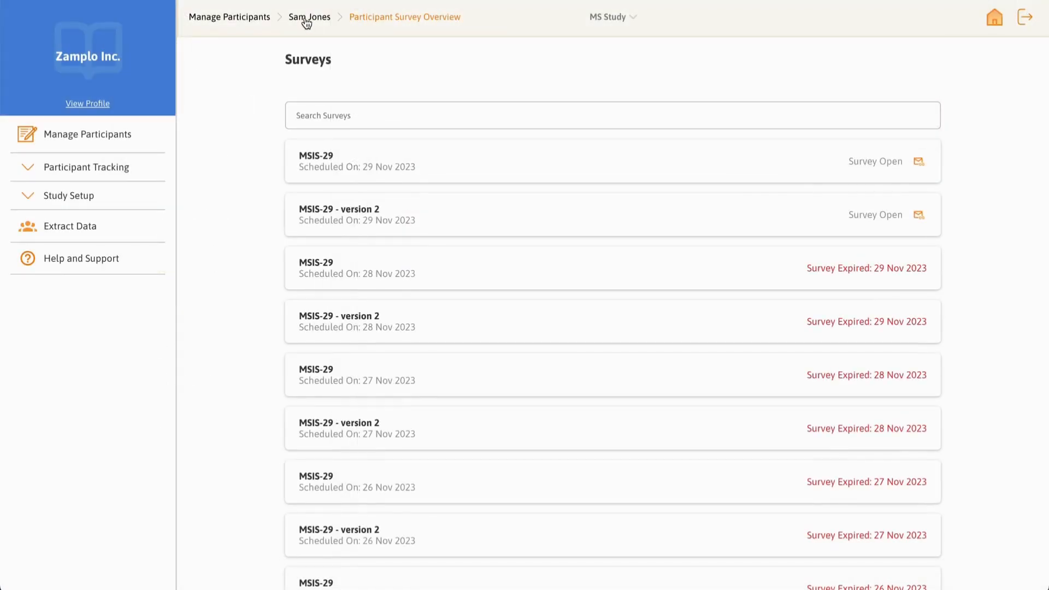
Step: Go back to the participant's overview and open the list of their routine entries
click(306, 18)
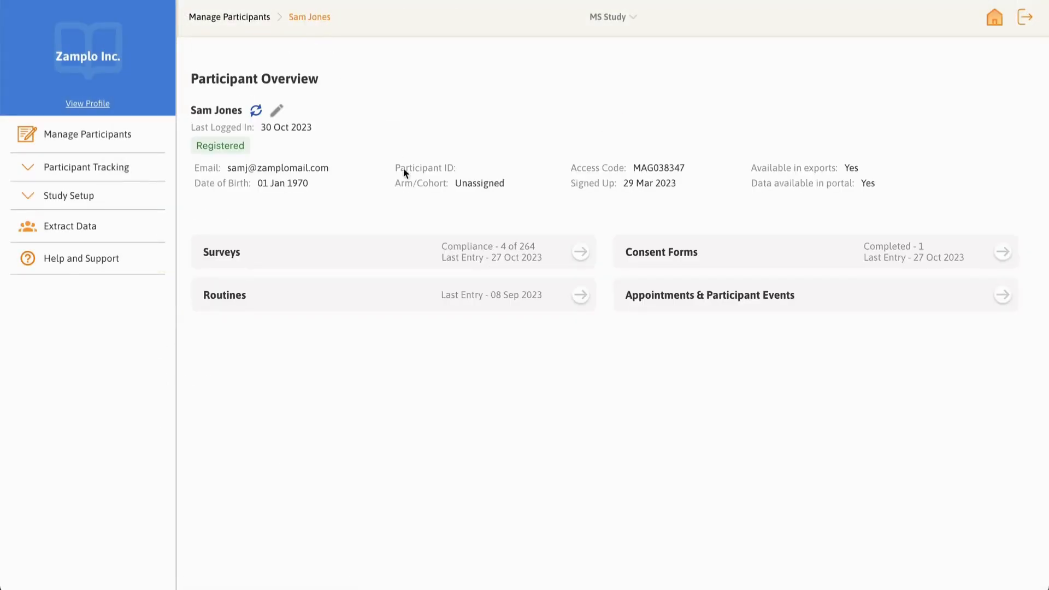
click(580, 299)
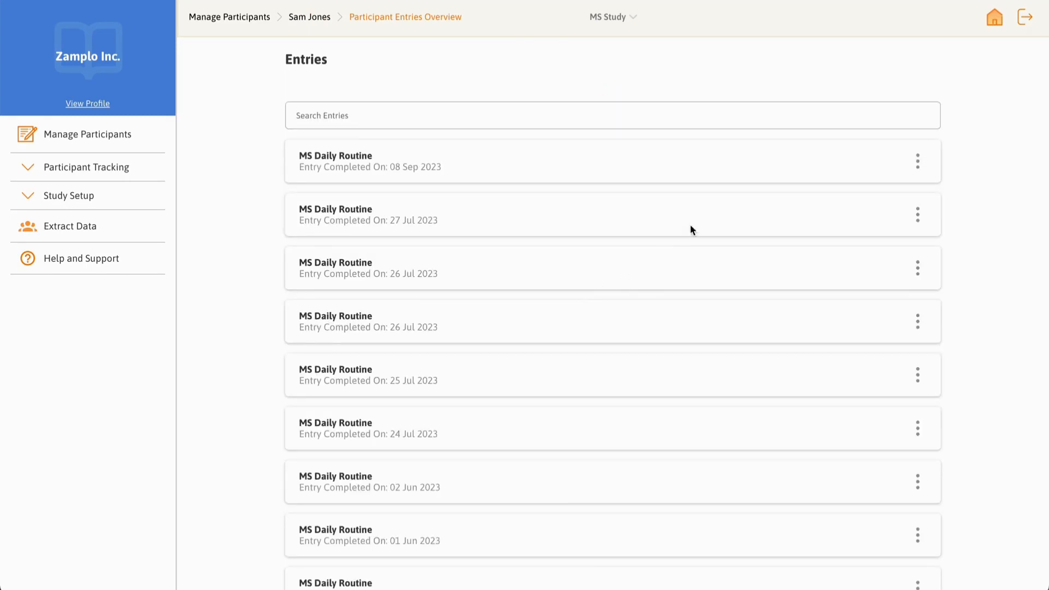
Step: View the MS Daily Routine entry completed on 08 Sep 2023, including its medications and symptoms, and return to the entry list
click(918, 161)
click(861, 164)
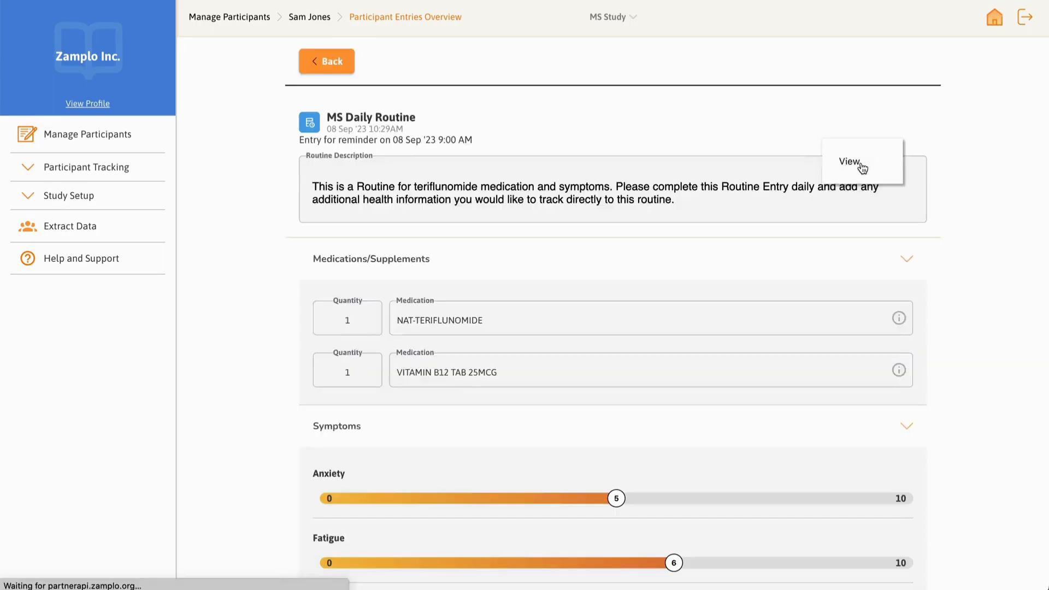
scroll(913, 232, down, 3)
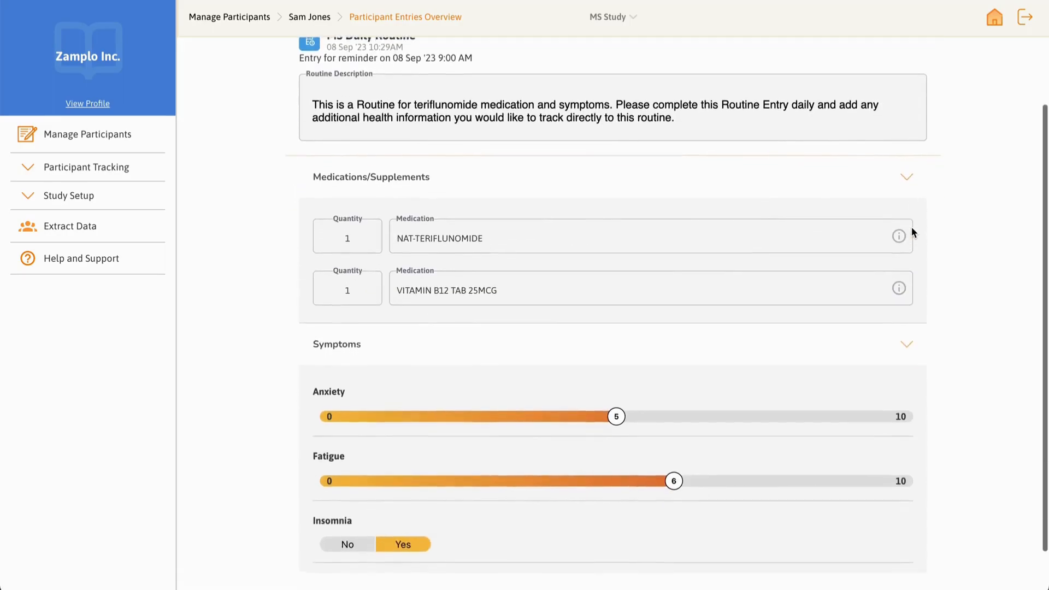
scroll(912, 227, up, 3)
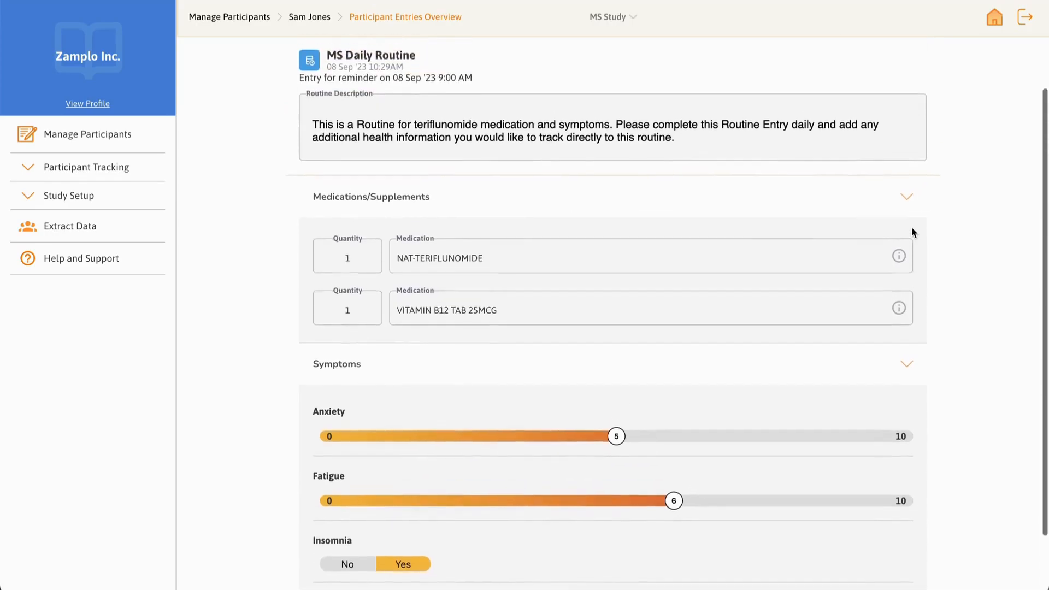
click(337, 65)
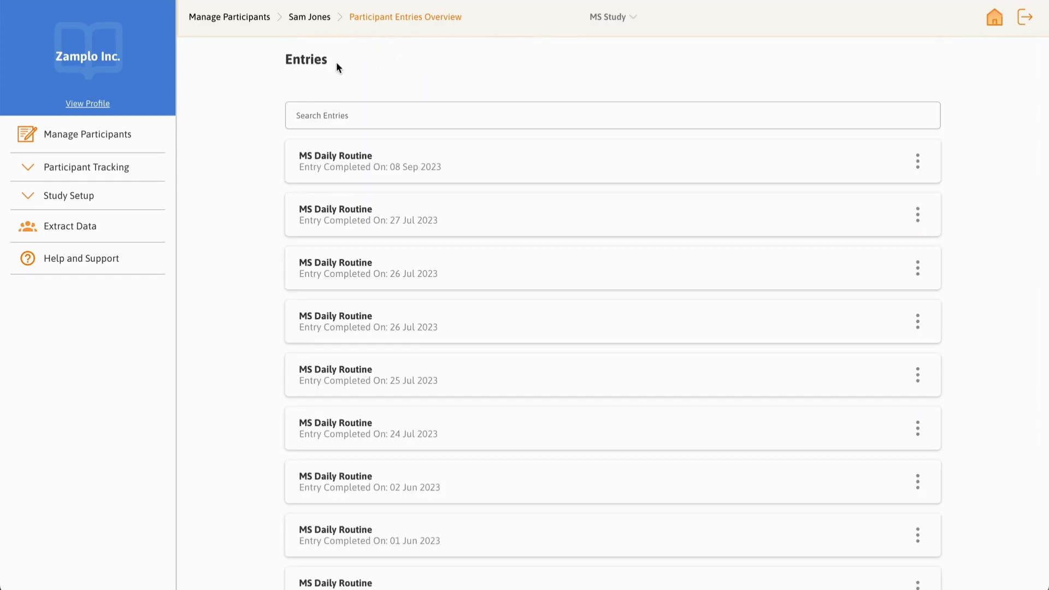
Step: Go back to the participant's overview, open their consent forms and read through the Informed Consent Form PDF
click(312, 19)
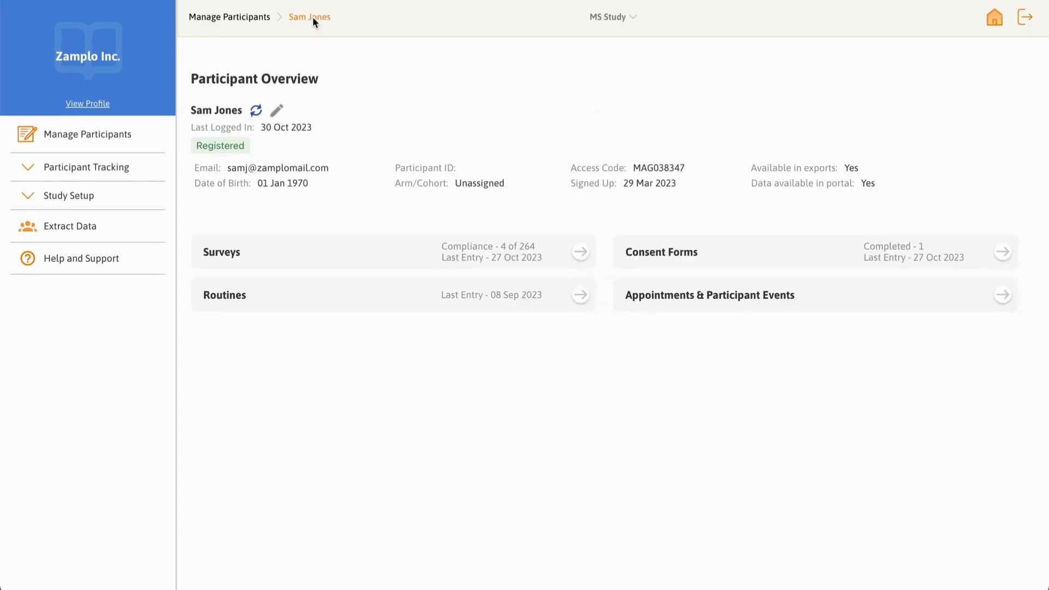
click(999, 250)
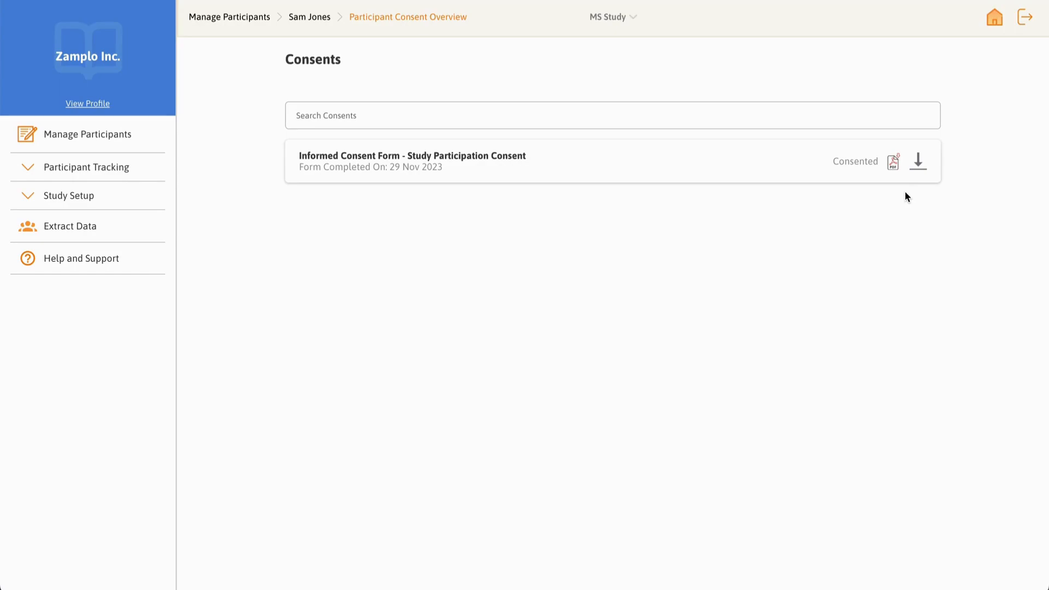
click(889, 171)
scroll(833, 288, down, 10)
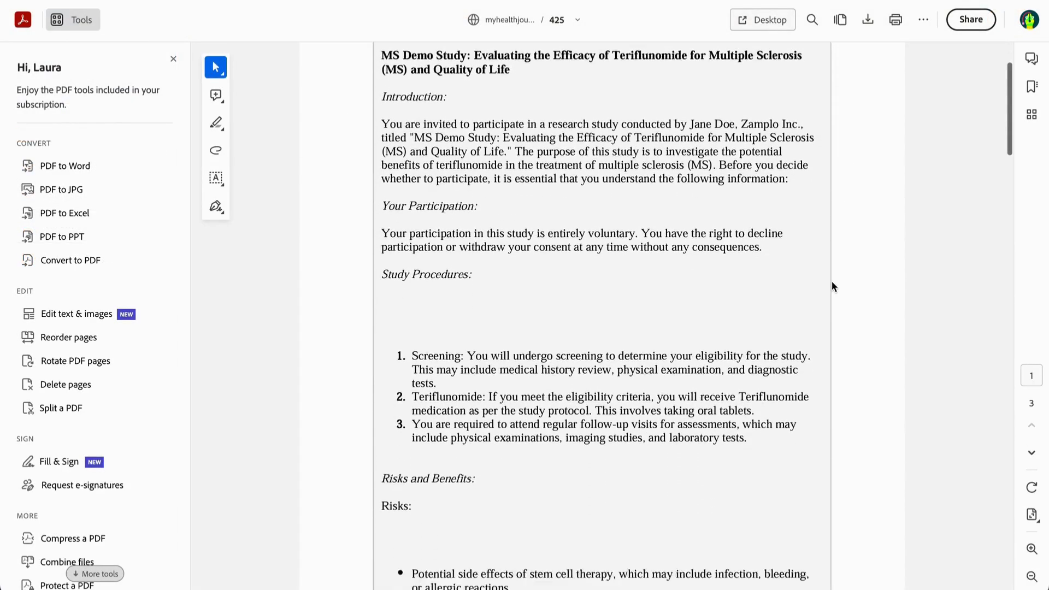
scroll(832, 282, down, 12)
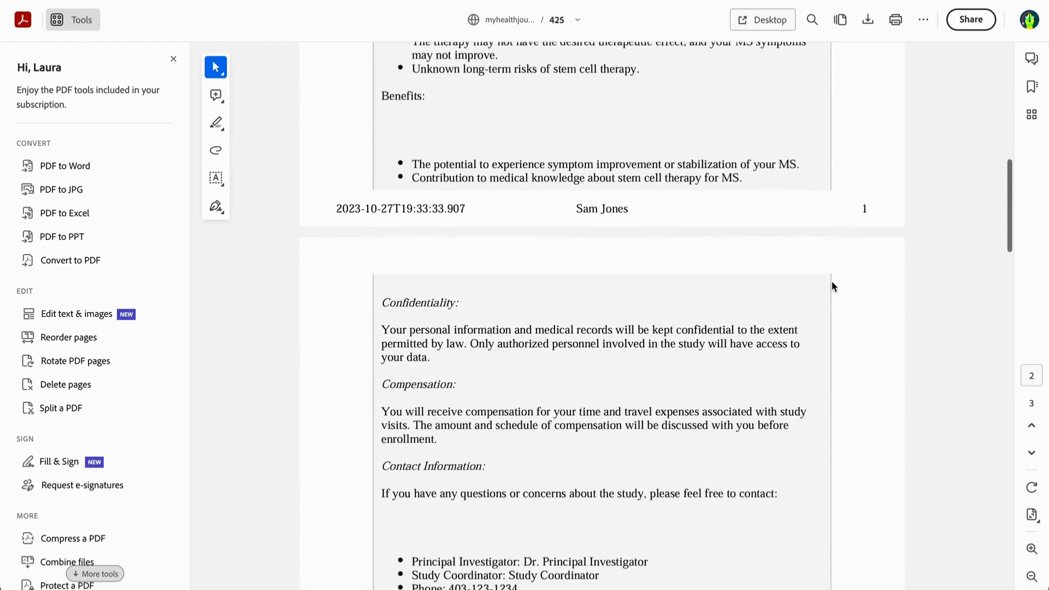
scroll(832, 286, down, 10)
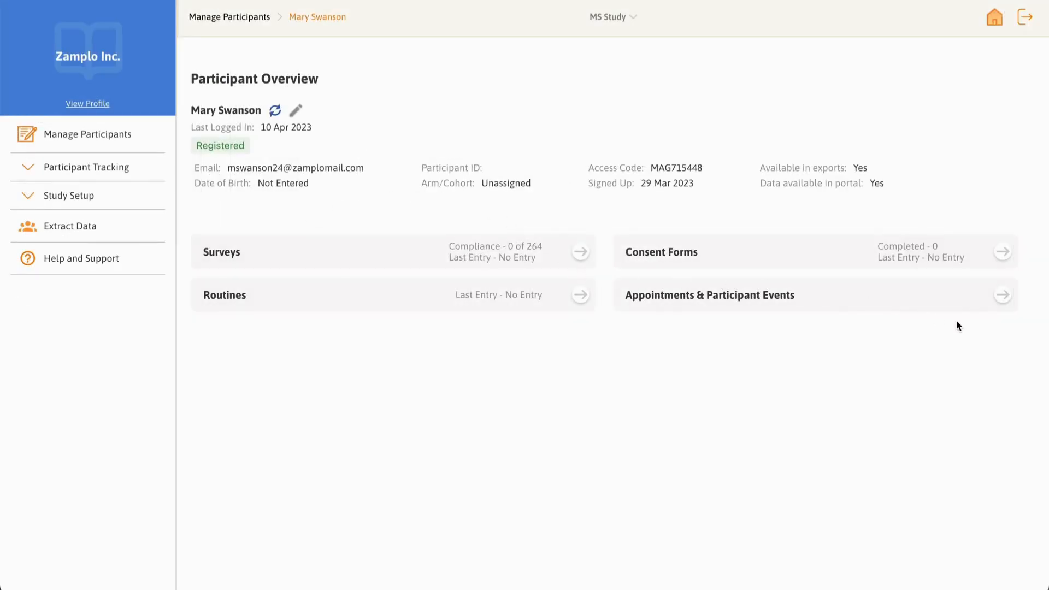
Step: Open this participant's appointments and participant events, and add a Baseline event dated 8 Dec '23
click(1003, 300)
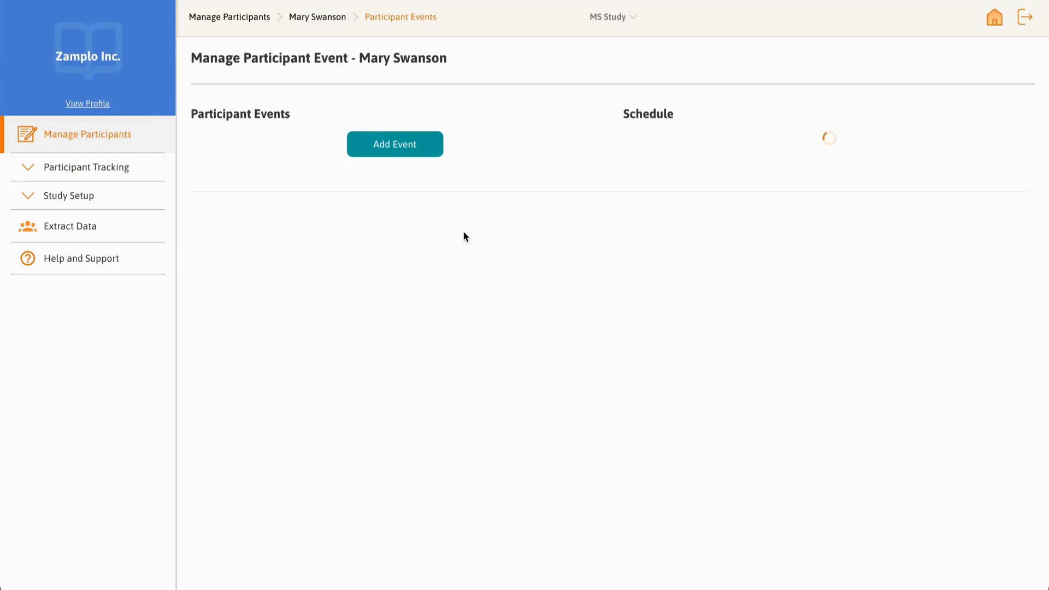
click(419, 146)
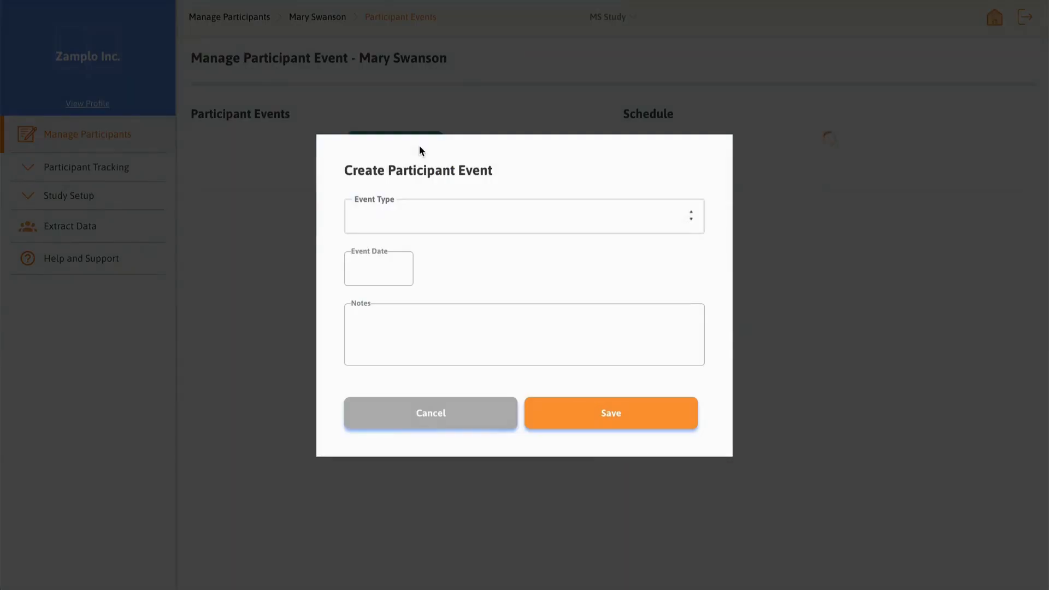
click(455, 217)
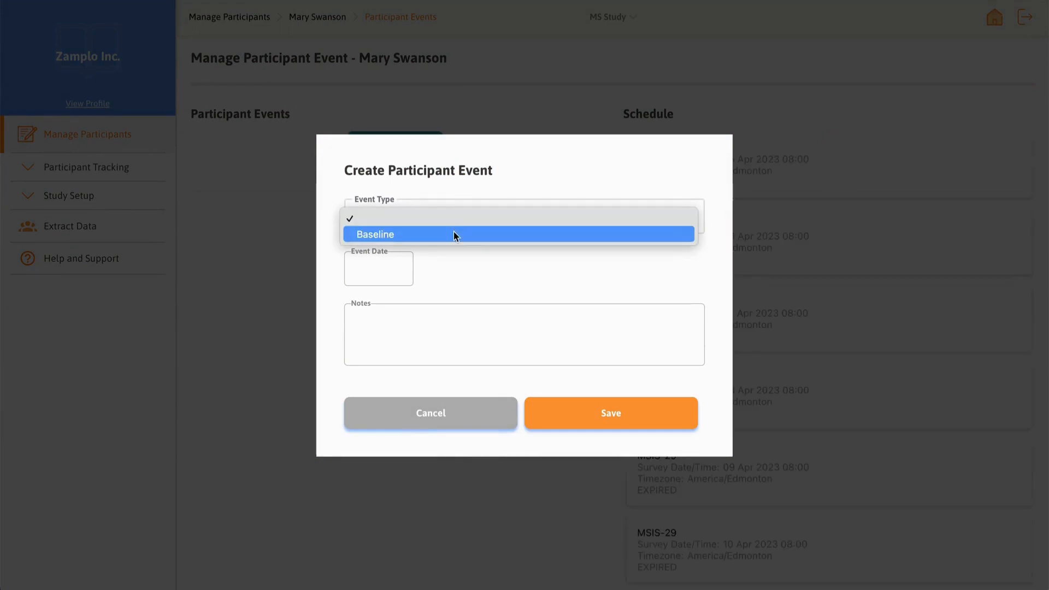
click(453, 233)
click(396, 267)
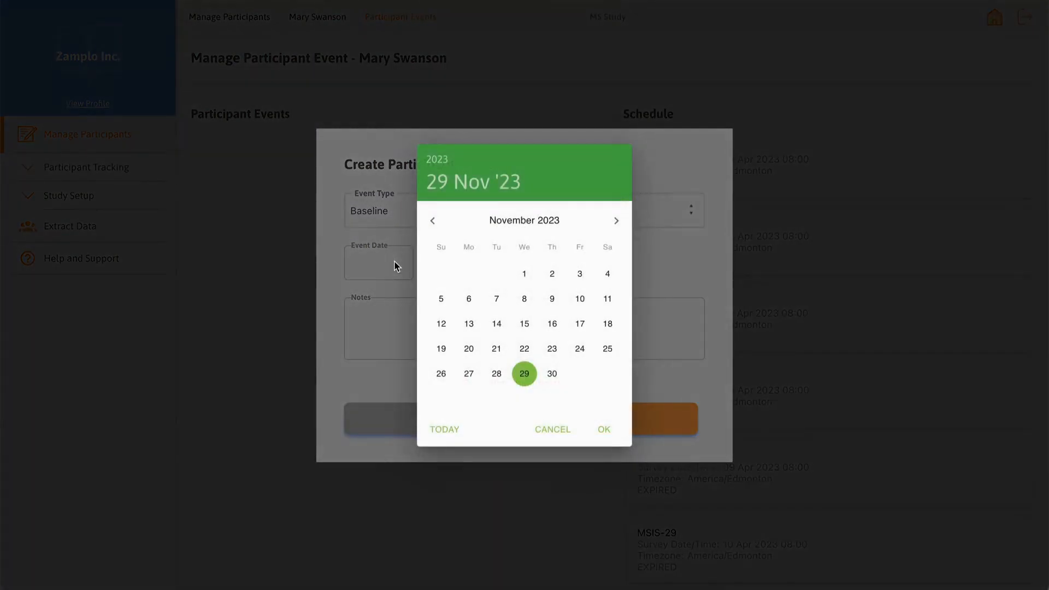
click(616, 222)
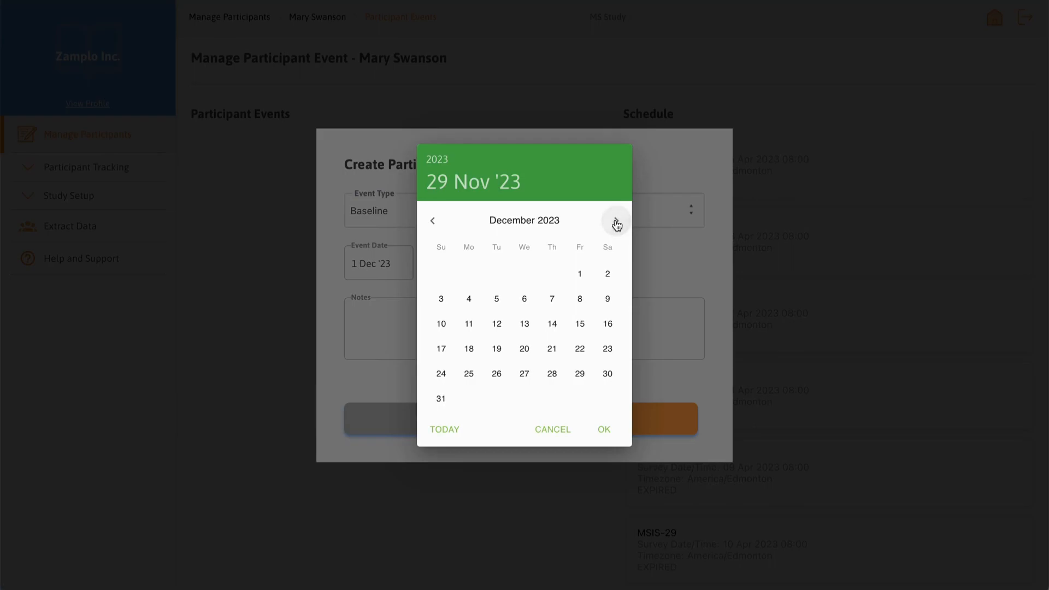
click(581, 299)
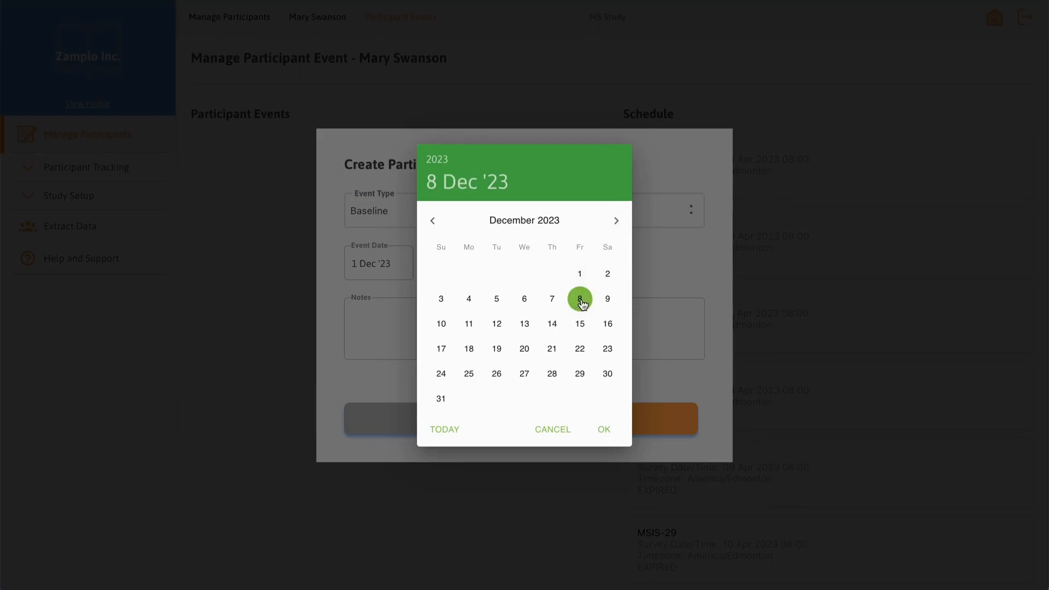
click(605, 429)
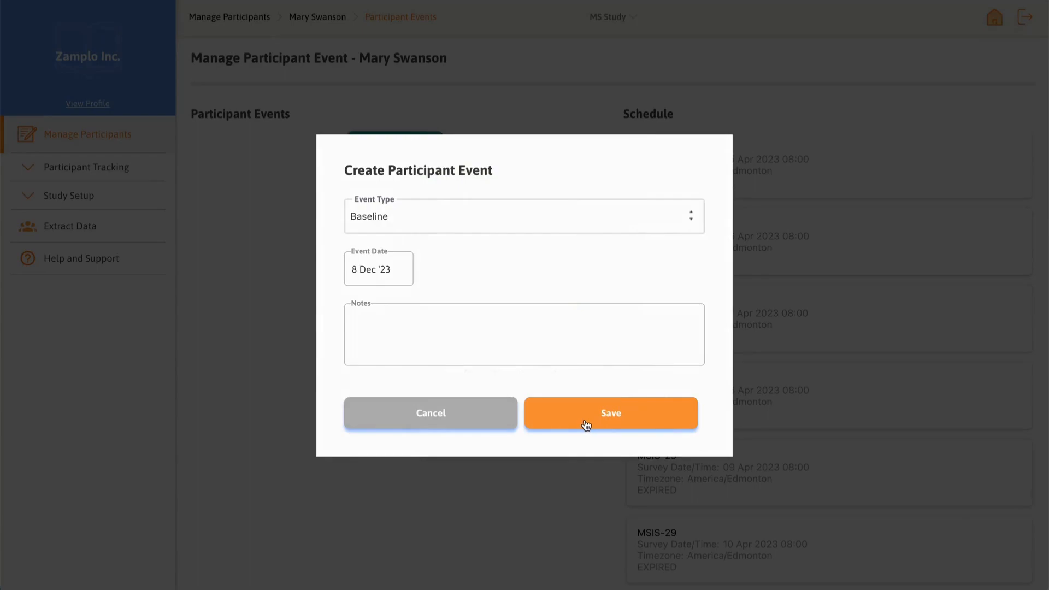
click(586, 425)
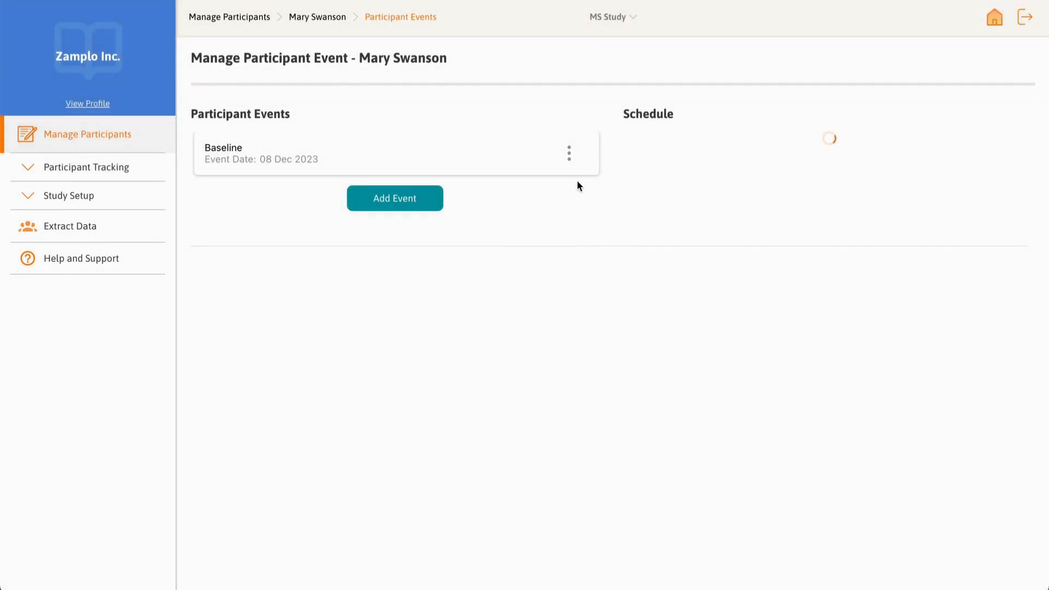
Step: Open the Baseline event for editing to review its type, date and notes, and close it without saving
click(570, 157)
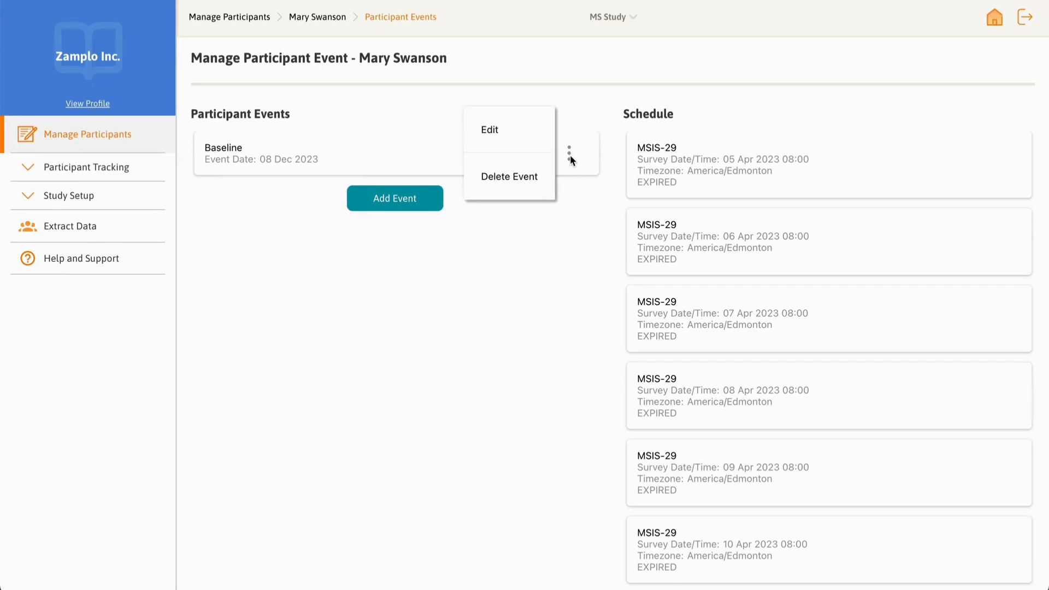
click(514, 138)
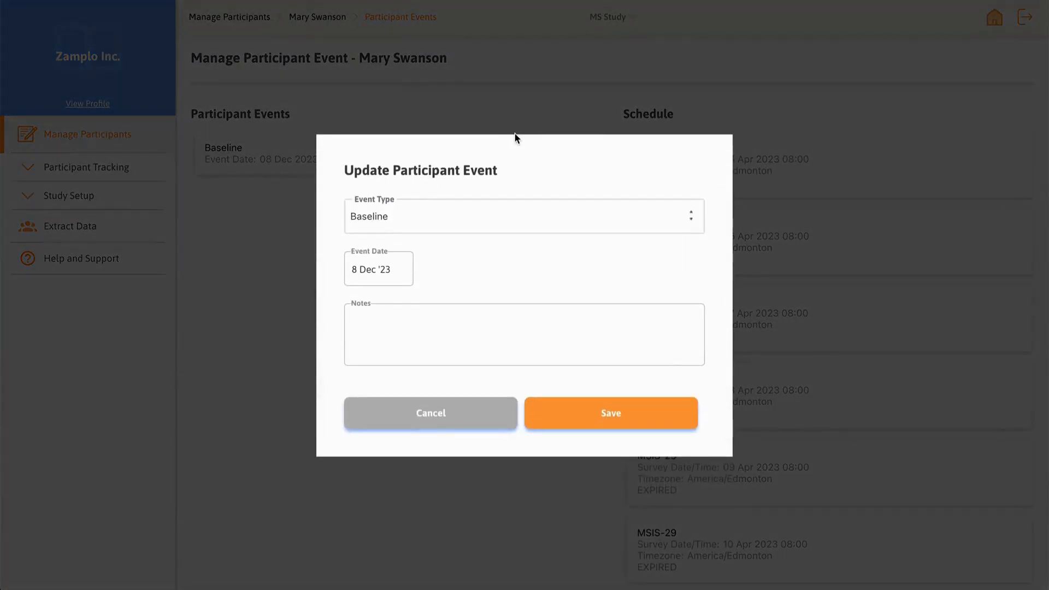
click(476, 412)
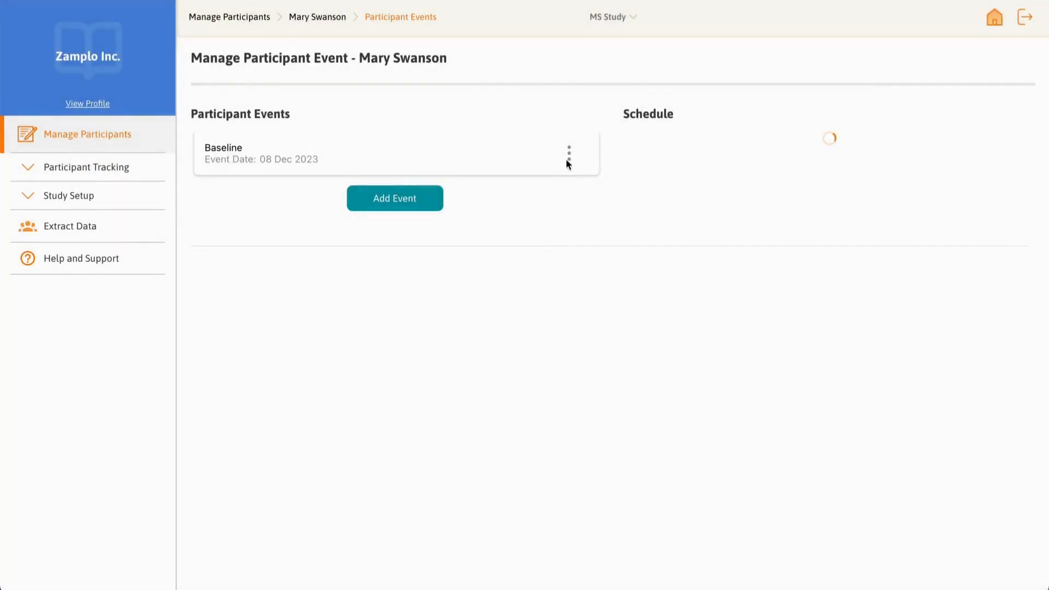
Step: Delete the Baseline event dated 08 Dec 2023 from the participant's events
click(569, 154)
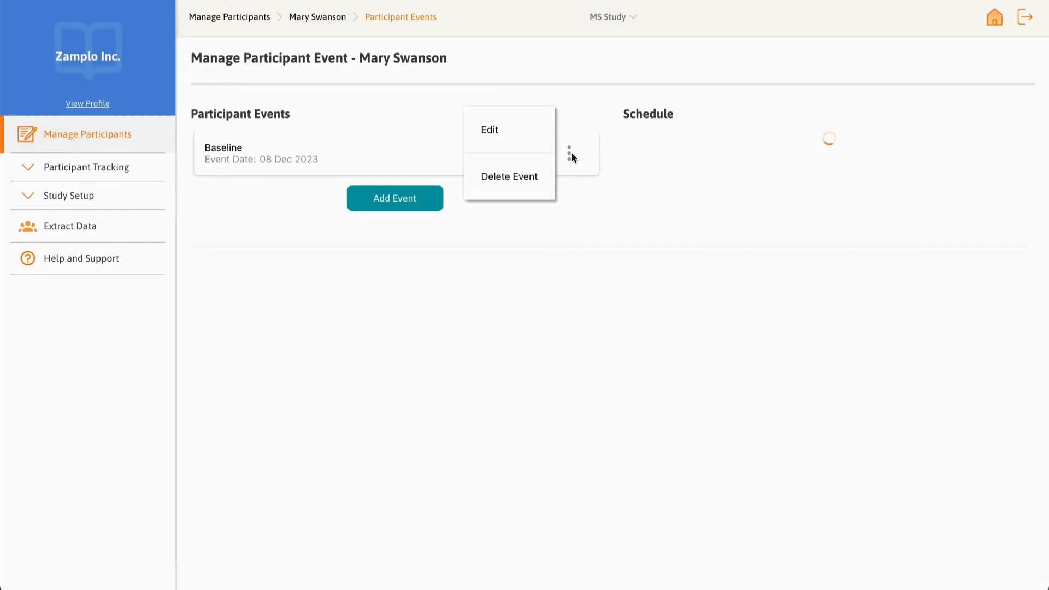
click(543, 182)
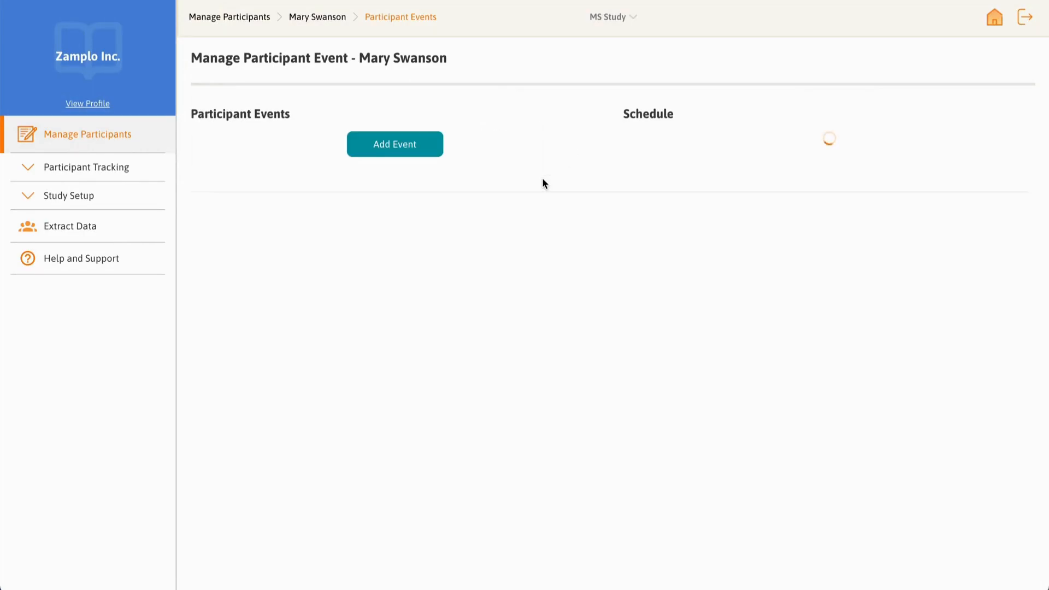